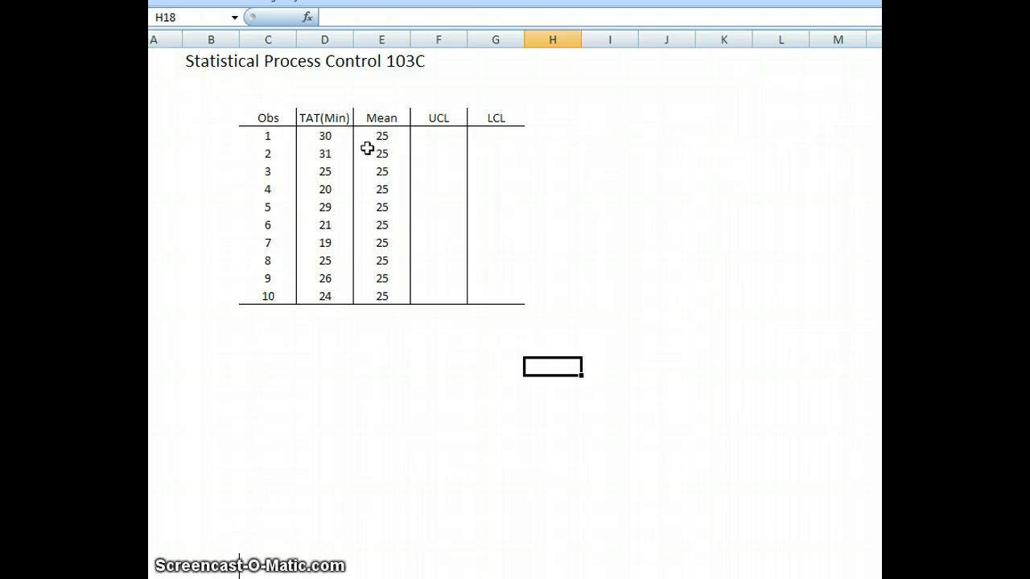
Step: Examine the absolute-reference AVERAGE formula in the Mean column, in cells E5 and E8
left_click(381, 136)
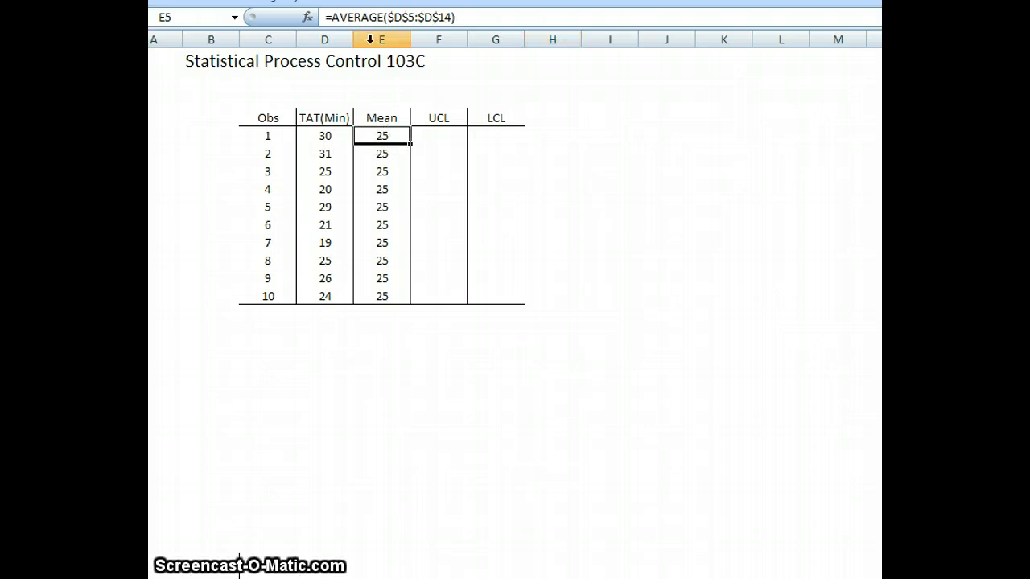
left_click(381, 16)
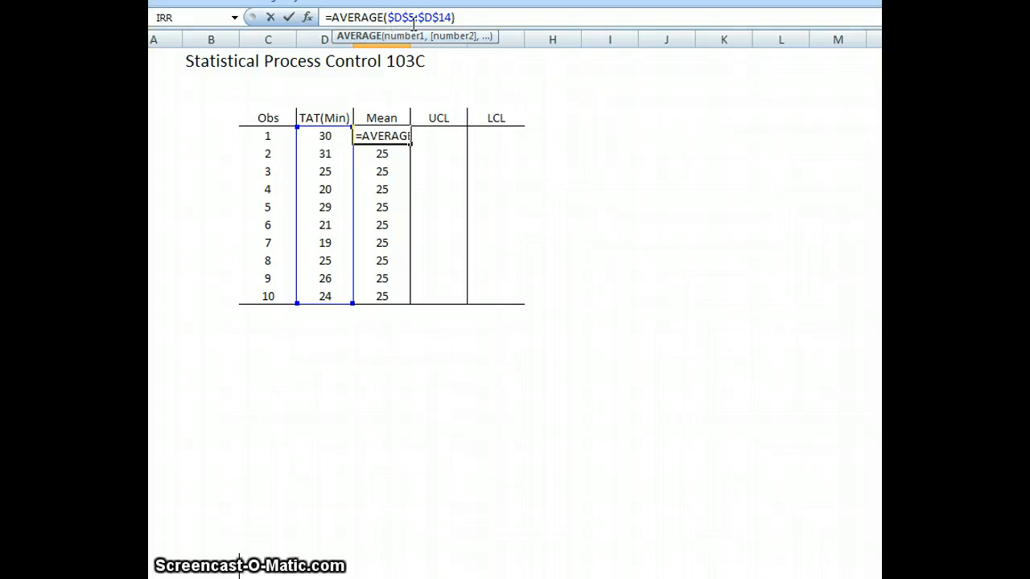
left_click(384, 187)
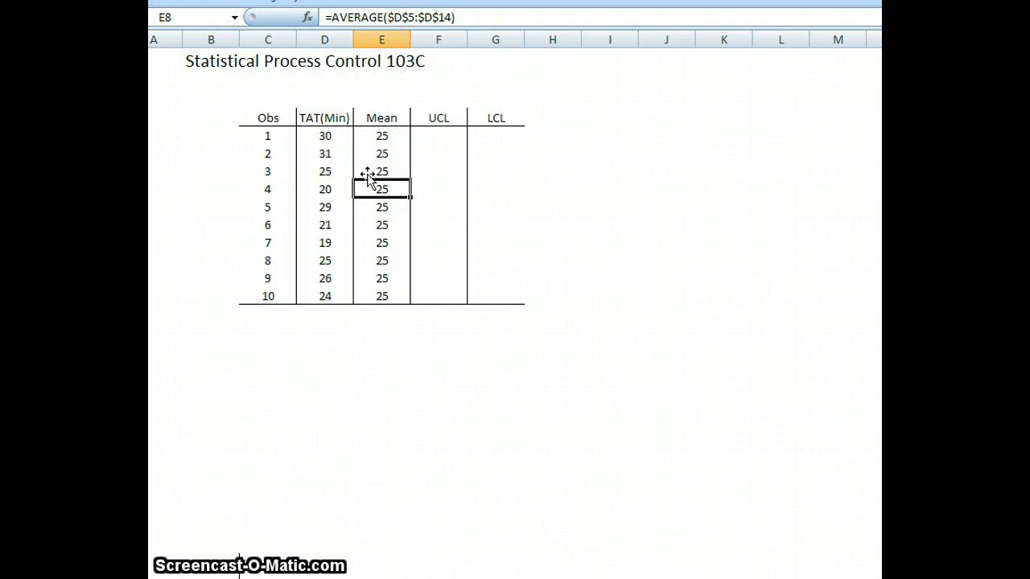
left_click(396, 17)
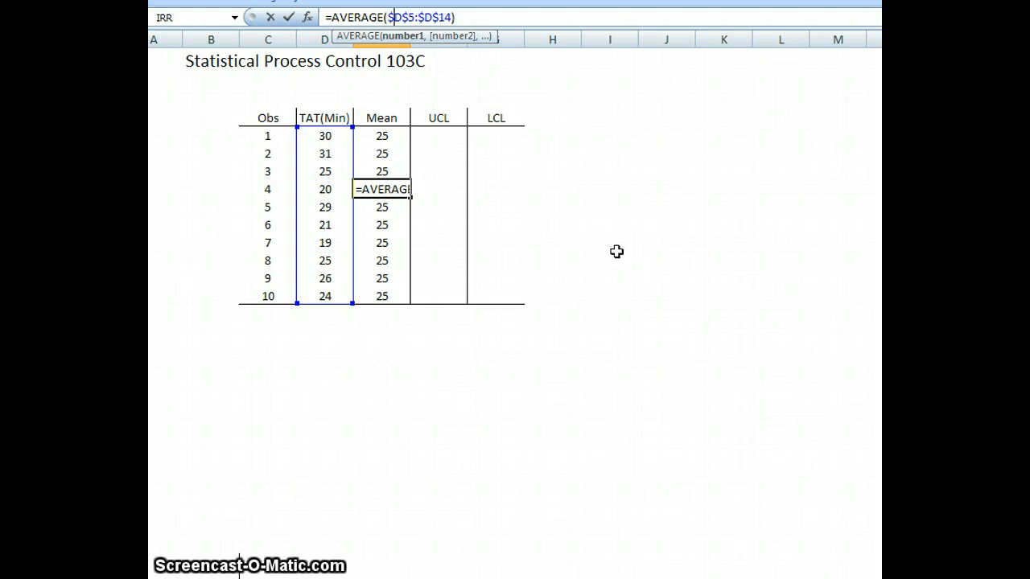
key("Escape")
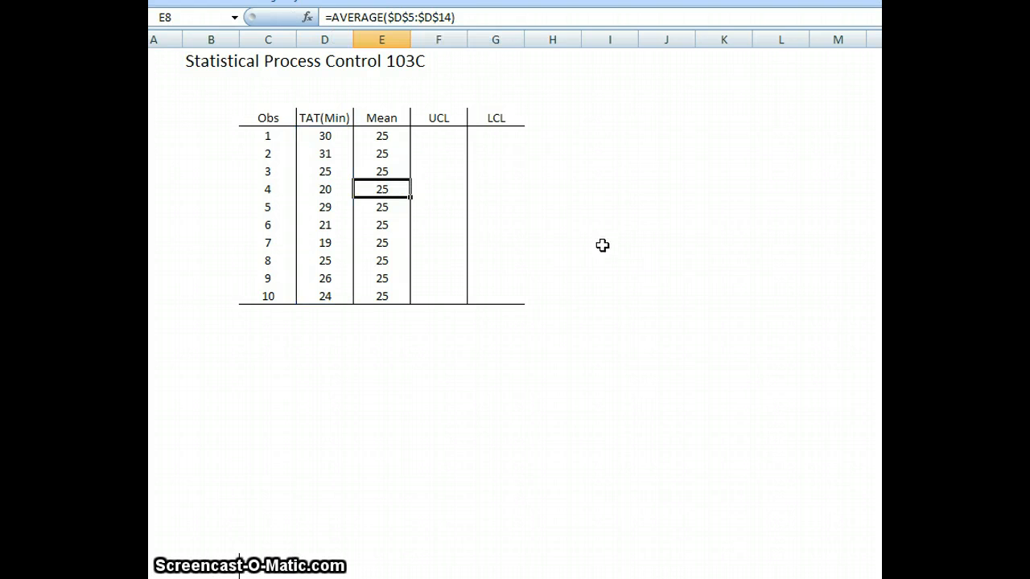
Step: Begin the UCL formula for observation 1 in F5 with an absolute reference to the mean, =$E$5
left_click(432, 132)
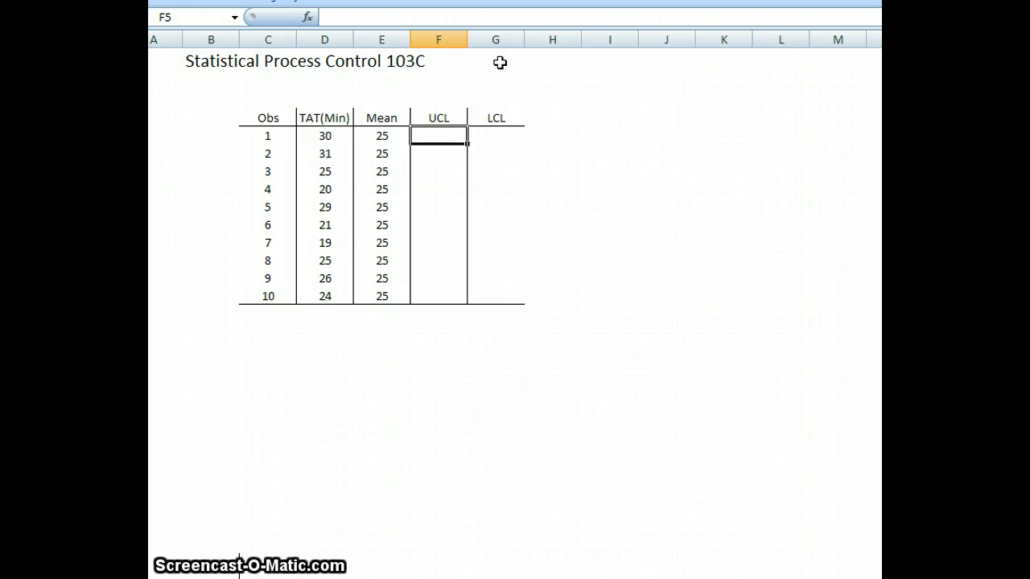
type("=")
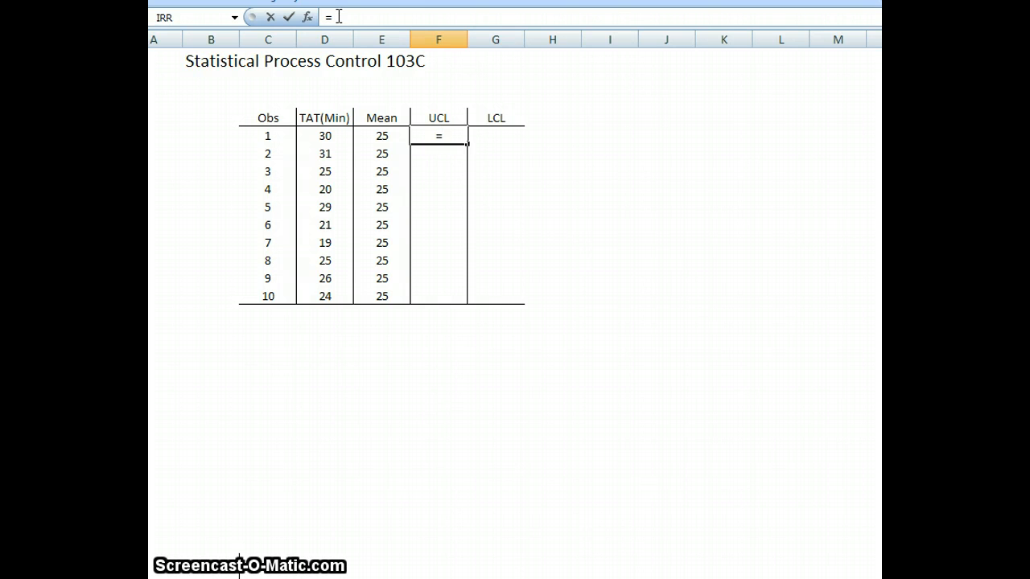
left_click(386, 136)
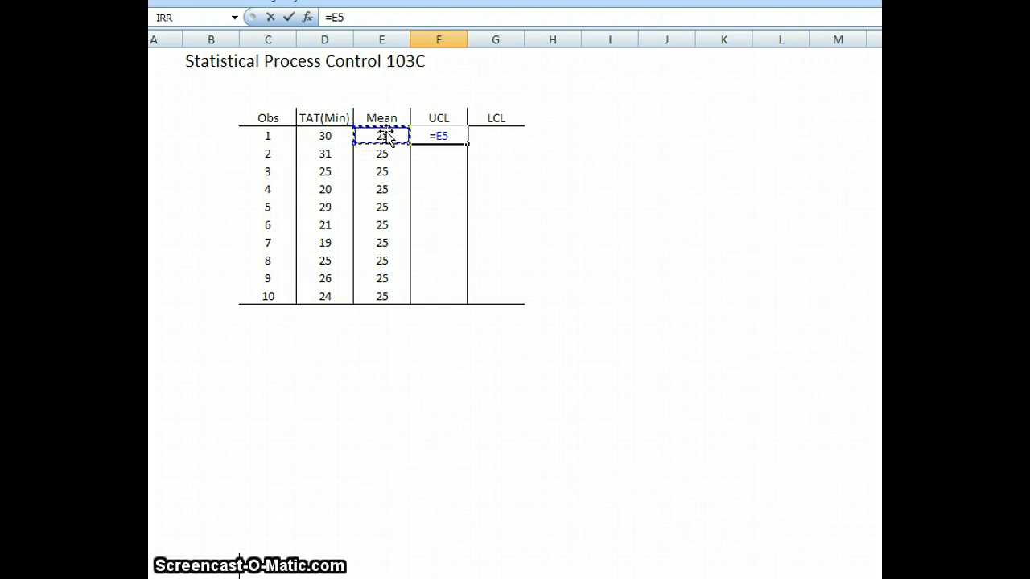
left_click(332, 17)
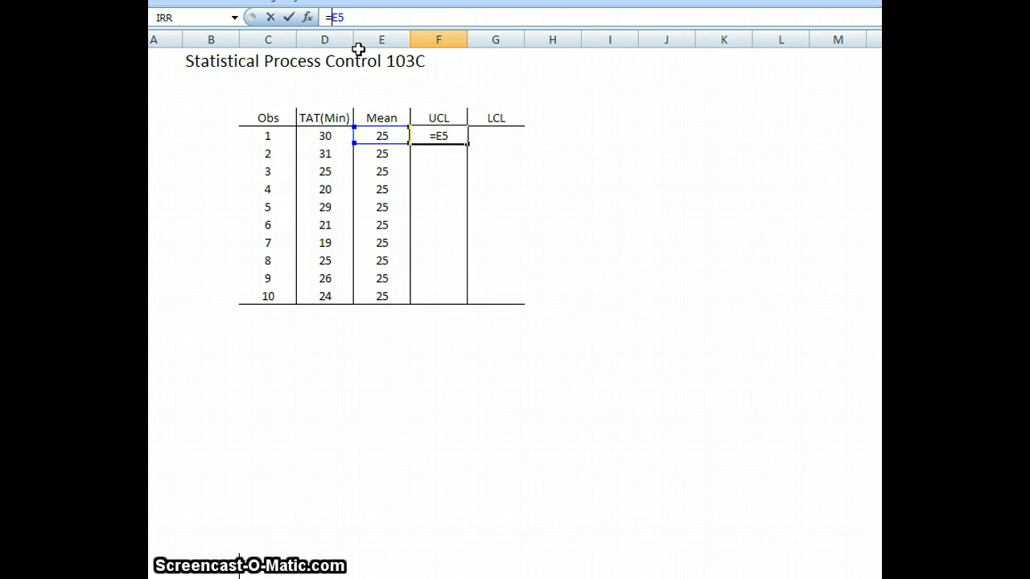
type("$")
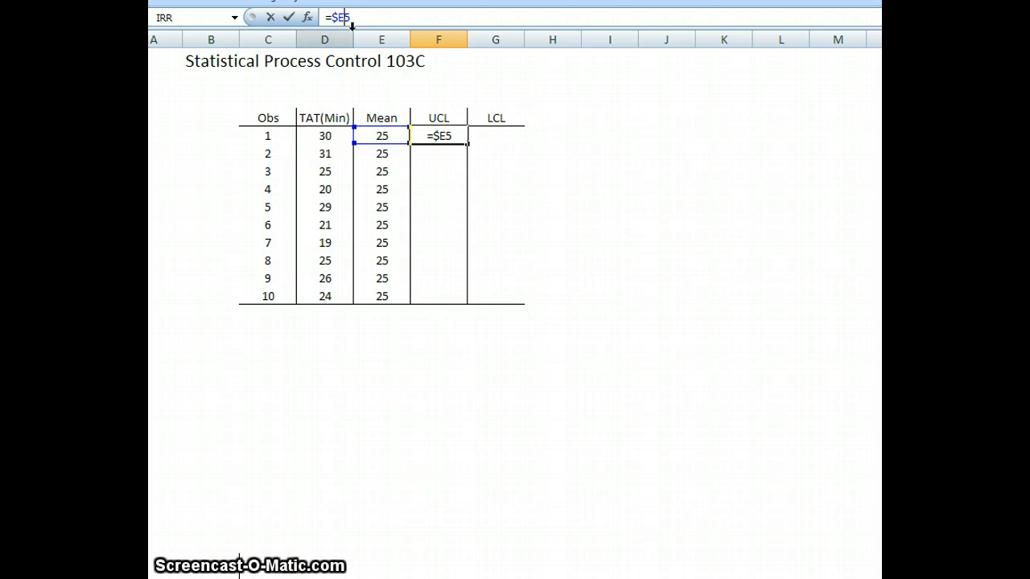
key("Right")
type("$5")
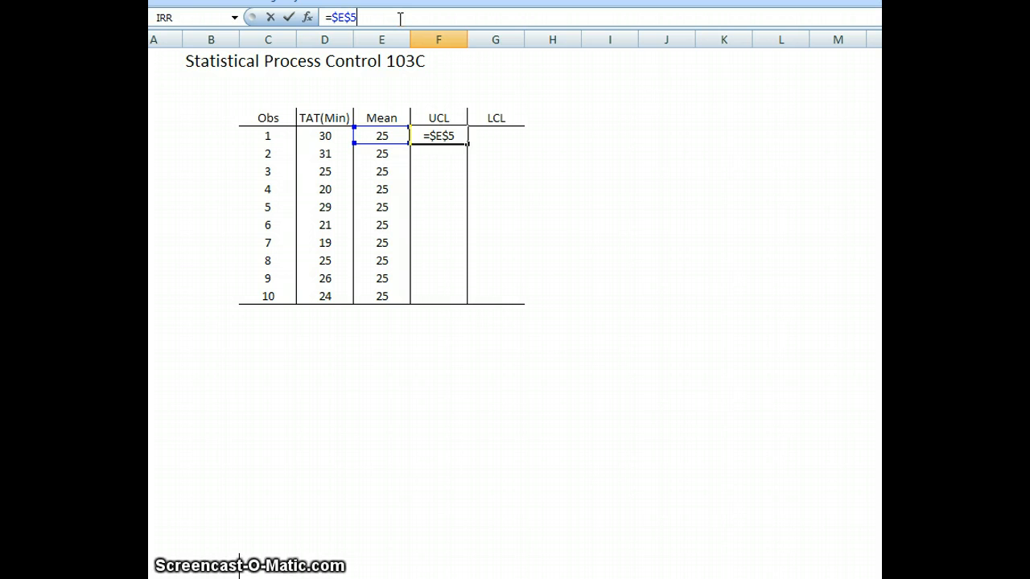
Step: Extend the UCL formula with two standard deviations of the TAT values, +(2*stdev(D5:D14)
type("+")
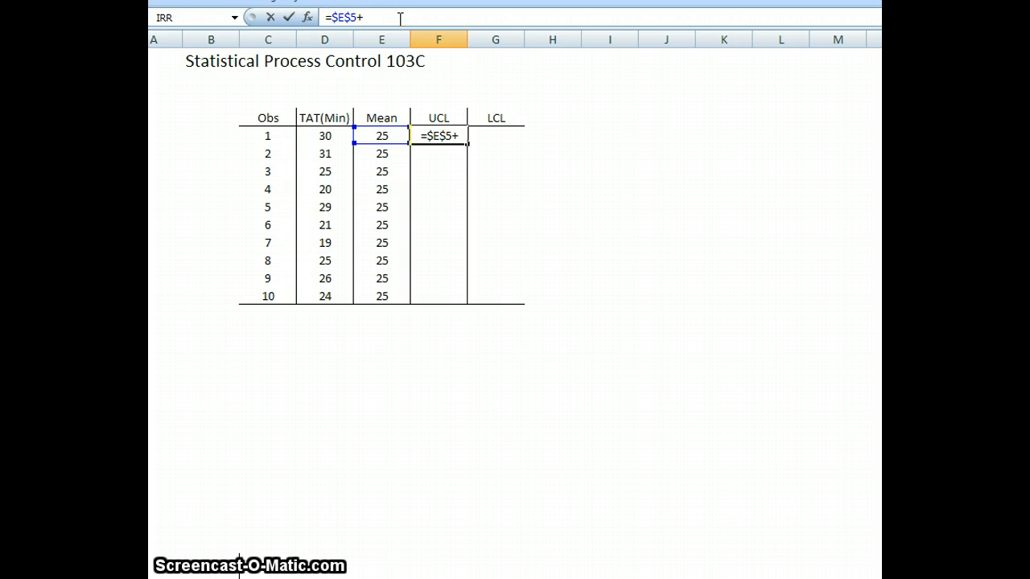
type("2")
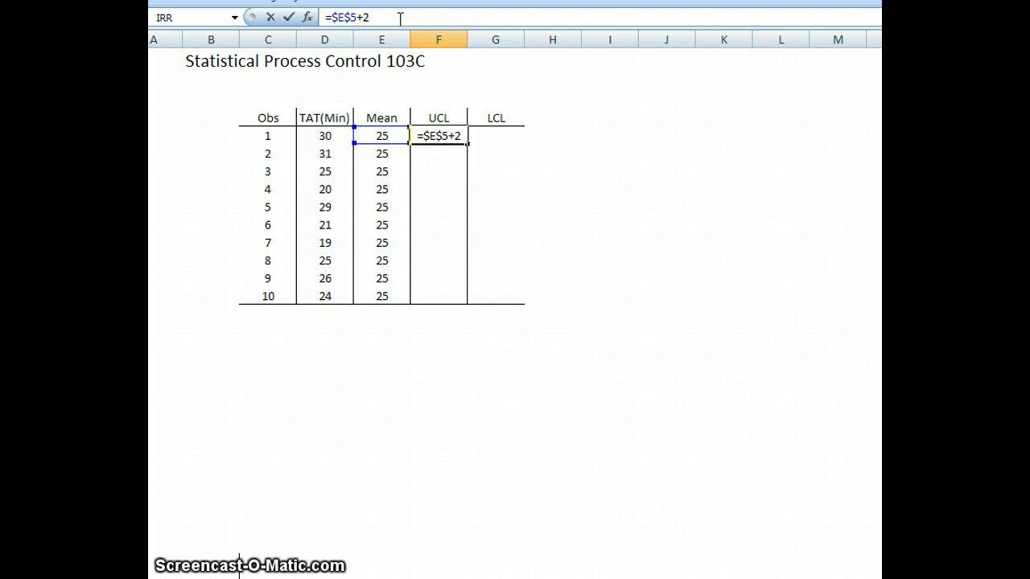
key("Left")
type("(2")
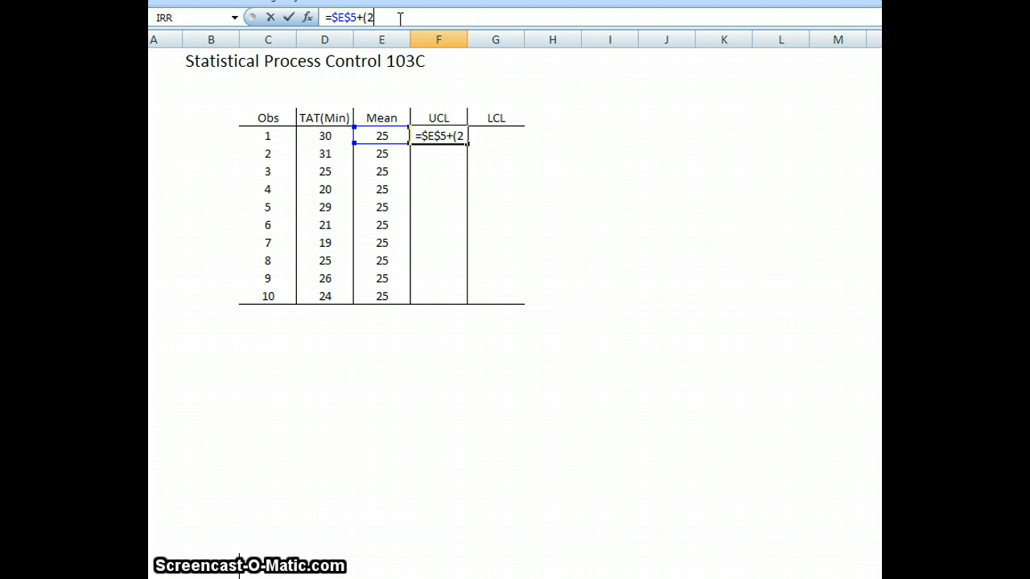
type("*")
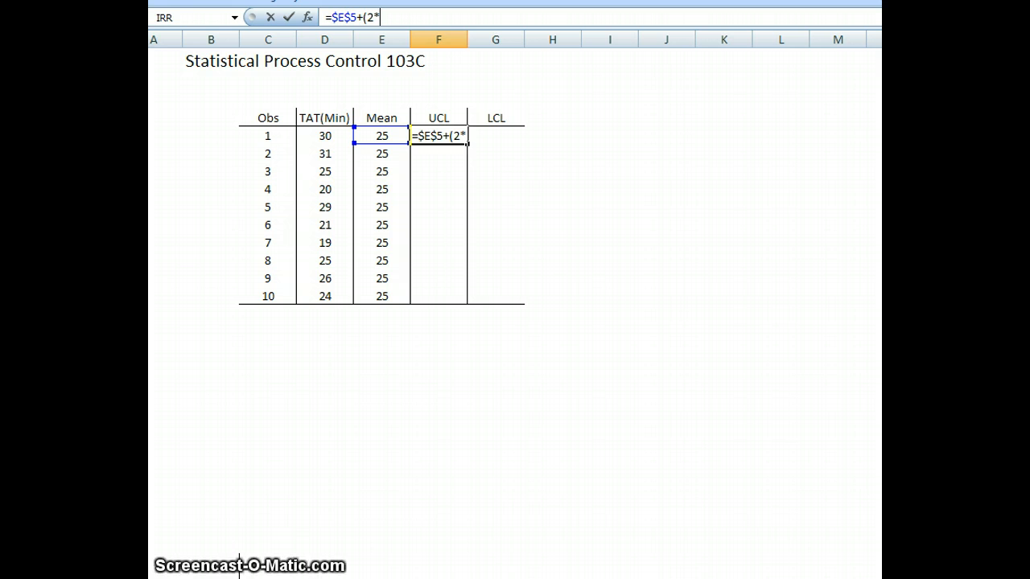
type("s")
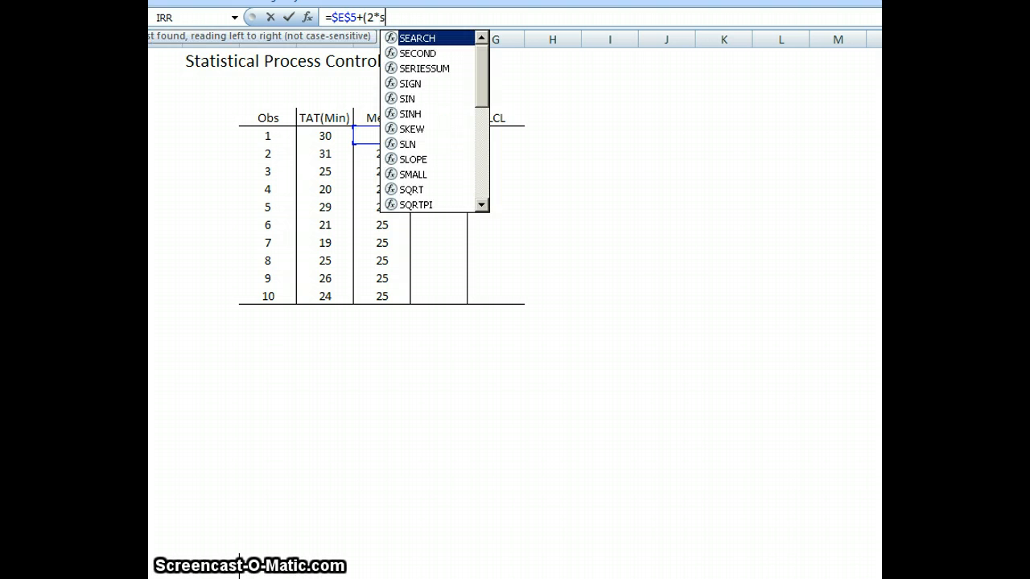
type("tde")
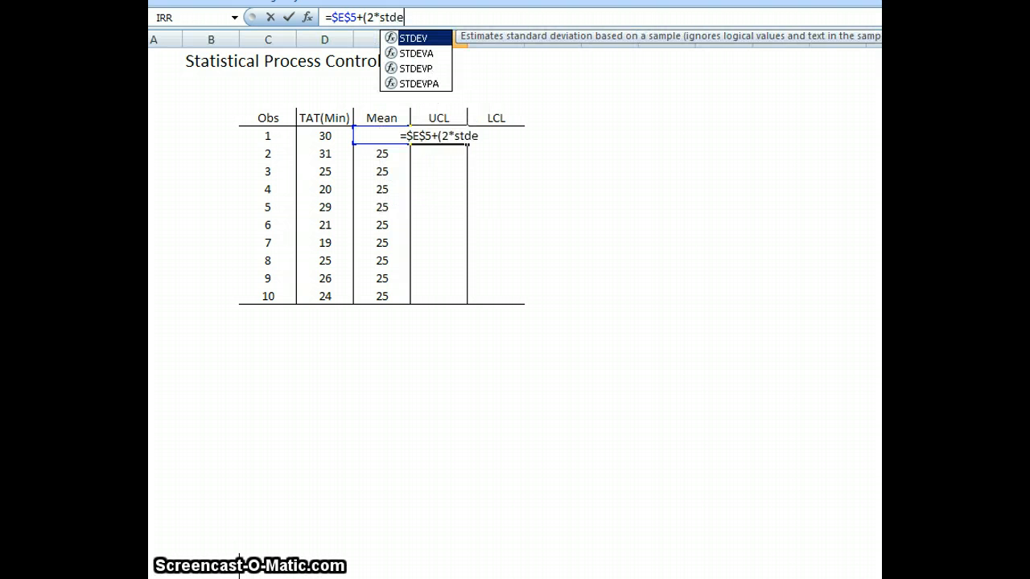
type("v(")
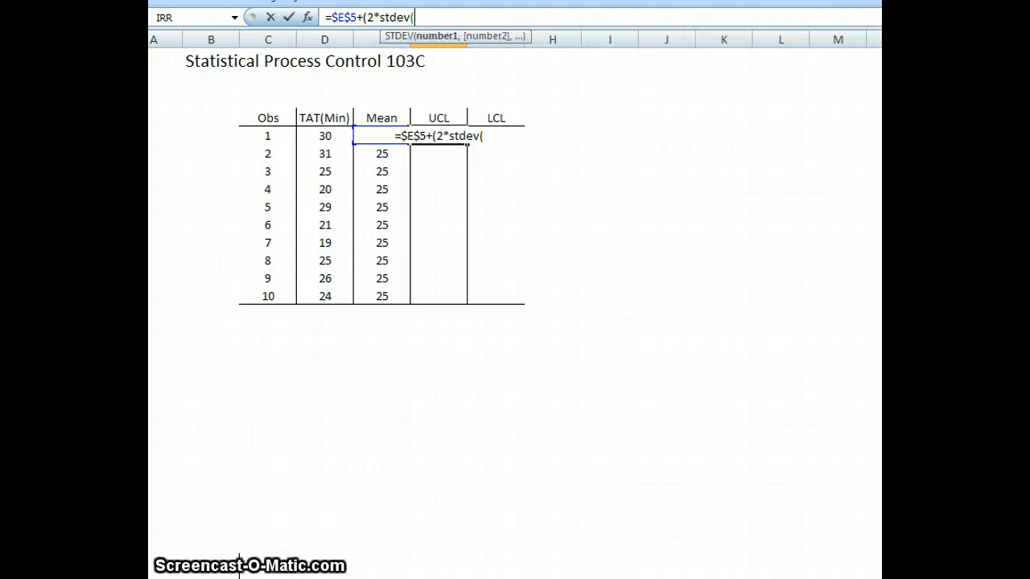
left_click_drag(322, 136, 320, 296)
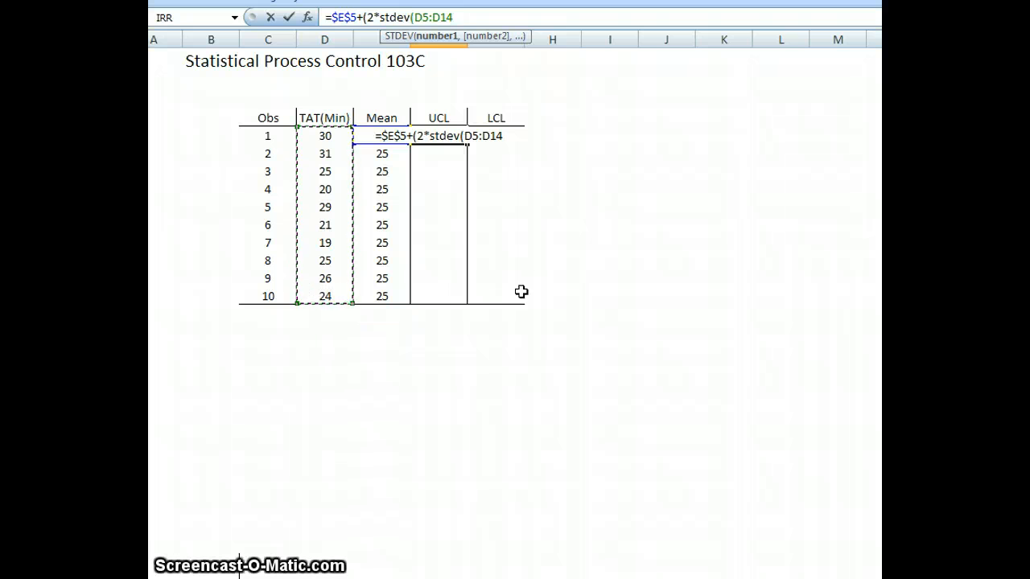
type(")")
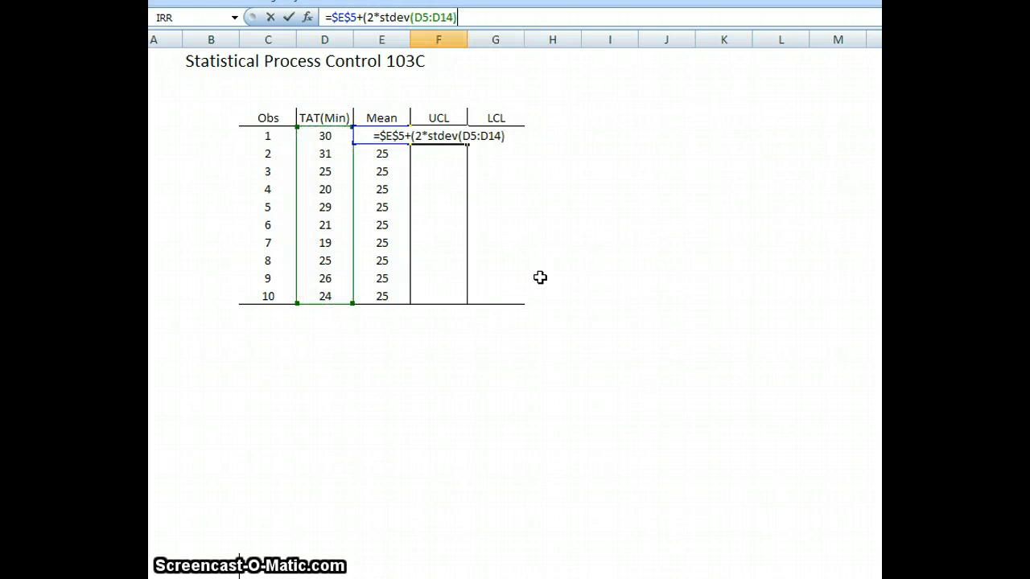
Step: Make the standard deviation range absolute as $D$5:$D$14 and enter the UCL formula, accepting the proposed correction
left_click(415, 17)
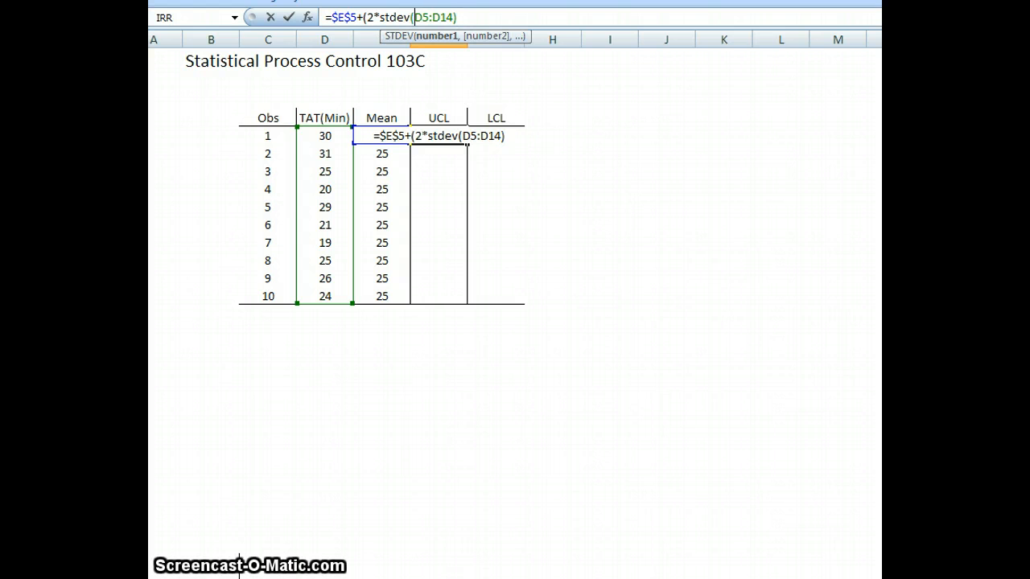
type("$")
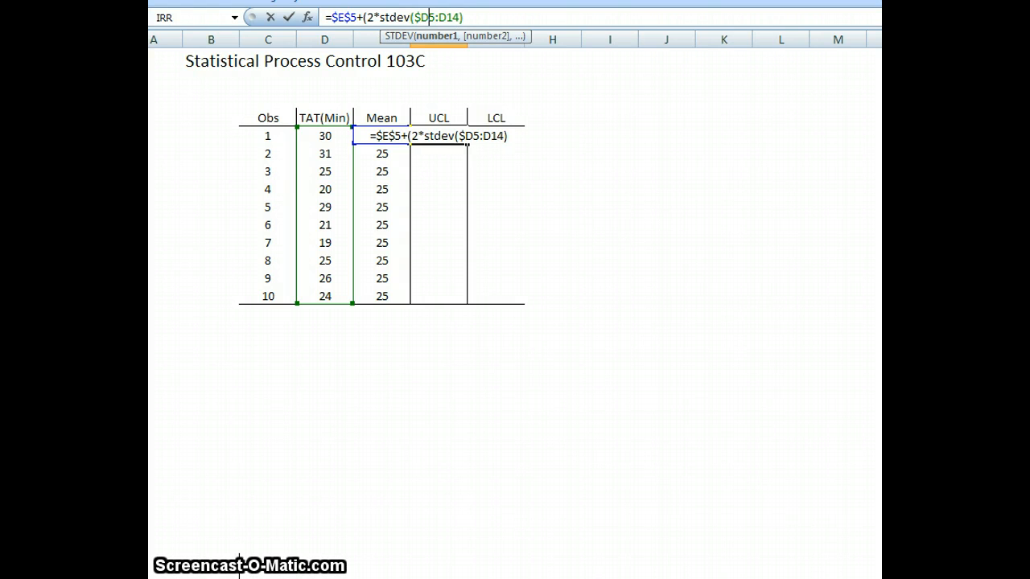
key("Right")
type("$")
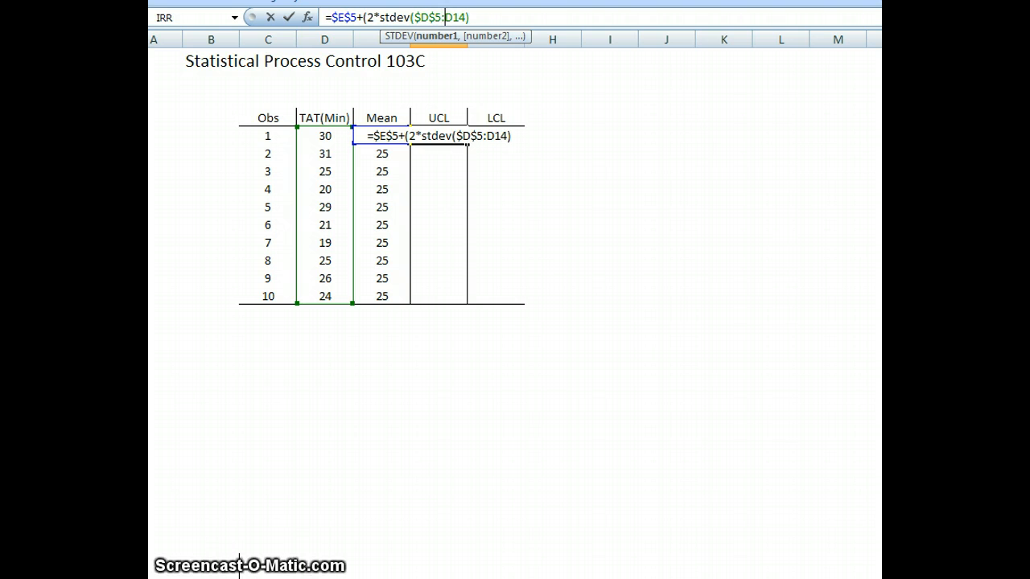
key("Right")
key("Right")
type("$E")
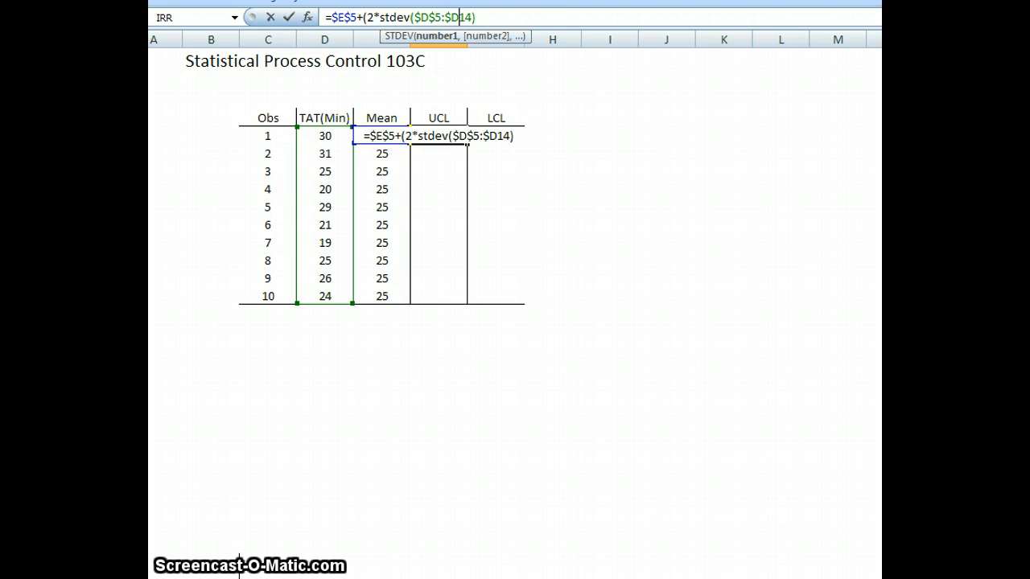
type("$")
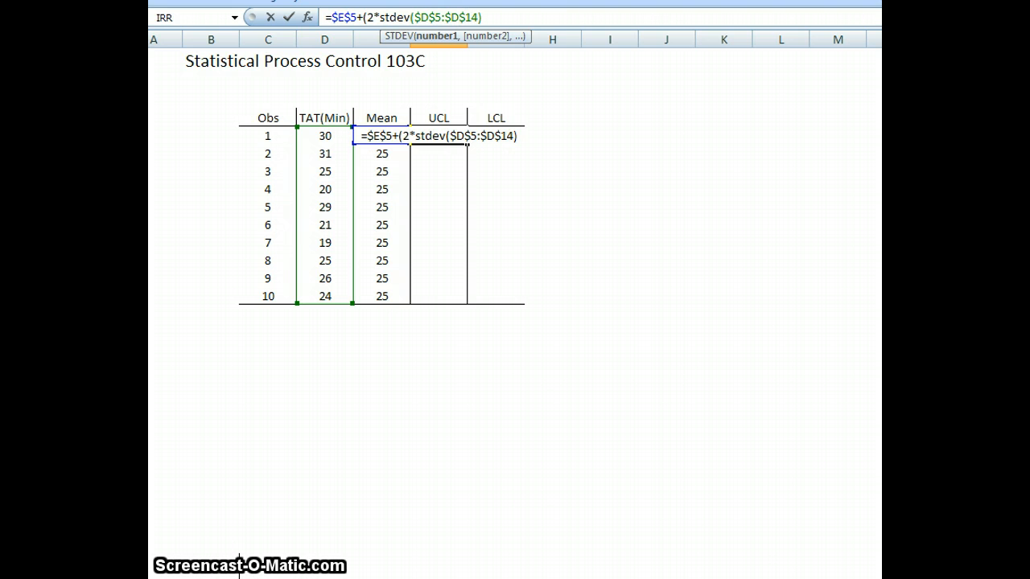
key("Return")
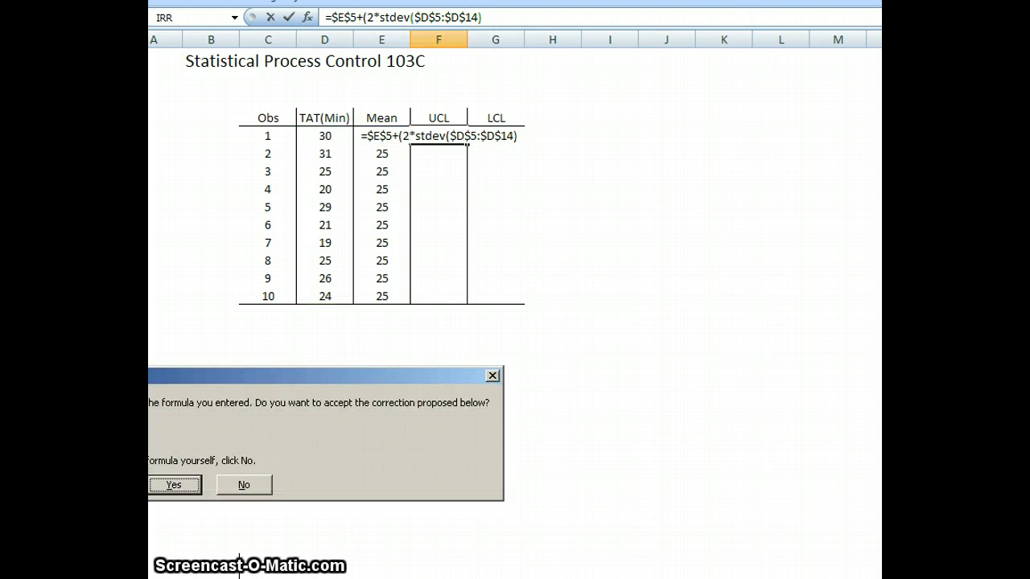
left_click(173, 487)
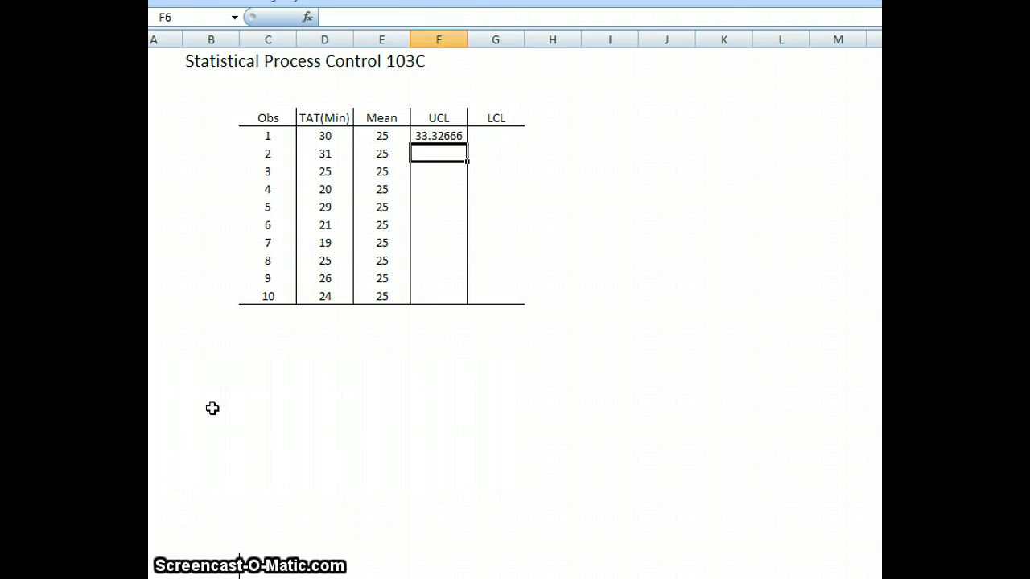
Step: Fill the UCL formula from F5 across into the first LCL cell, G5
left_click(456, 136)
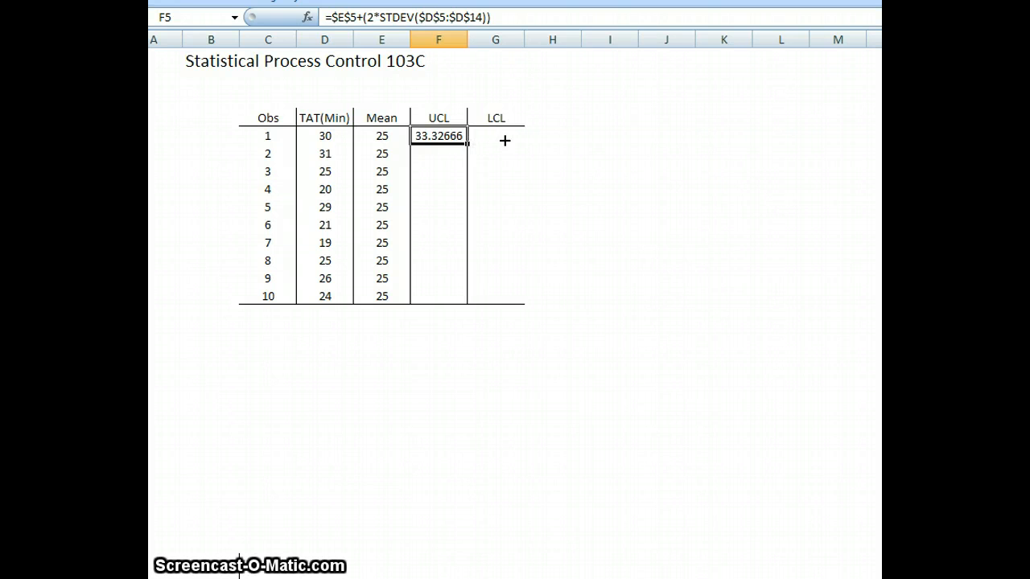
left_click_drag(505, 140, 515, 143)
left_click(530, 172)
left_click(478, 136)
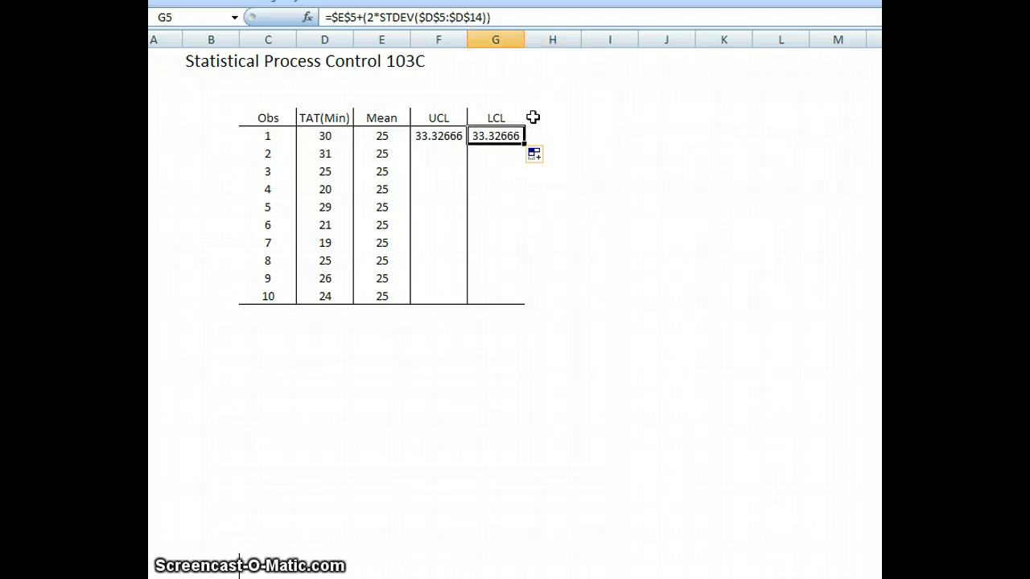
Step: Change the plus sign before the parenthesis to a minus in G5's LCL formula, and fill F5:G5 down through row 14
left_click(371, 17)
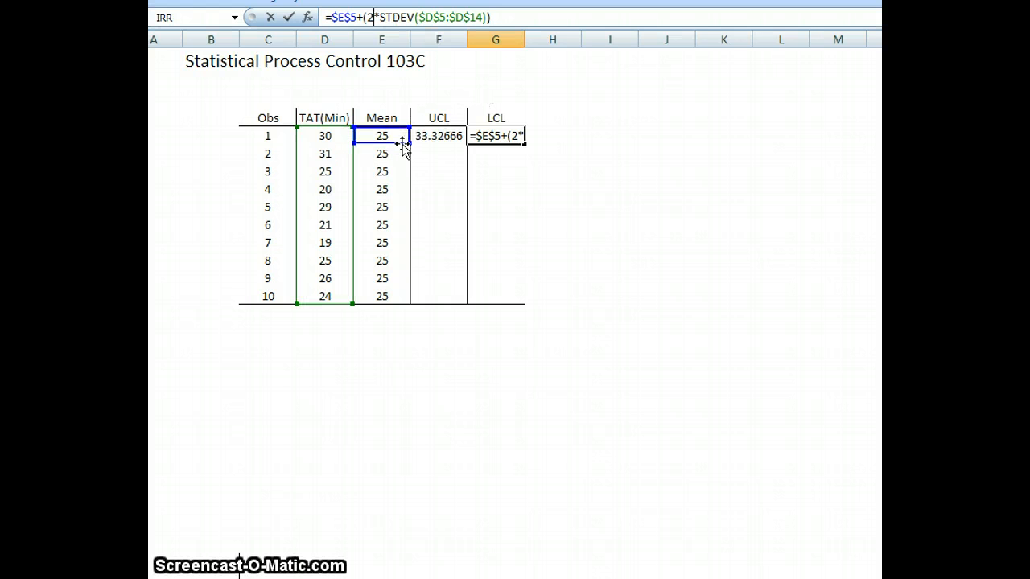
double_click(360, 17)
type("-")
key("Return")
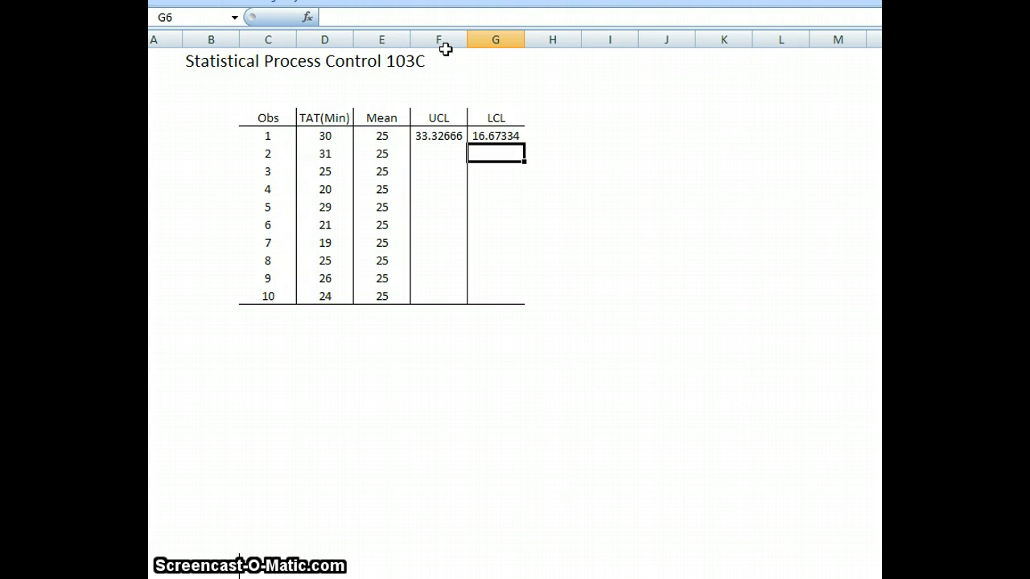
left_click_drag(427, 137, 499, 135)
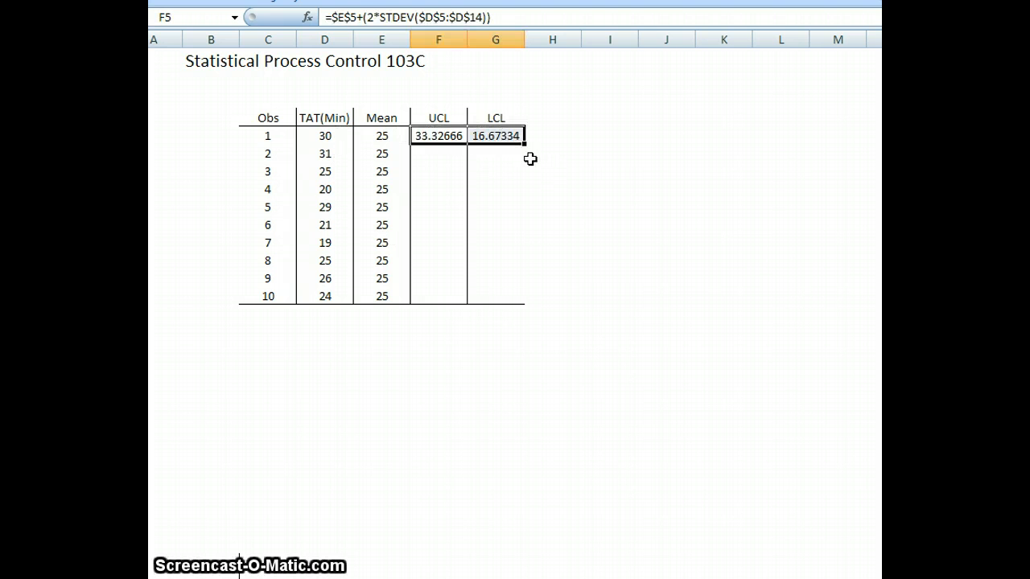
left_click_drag(524, 144, 525, 306)
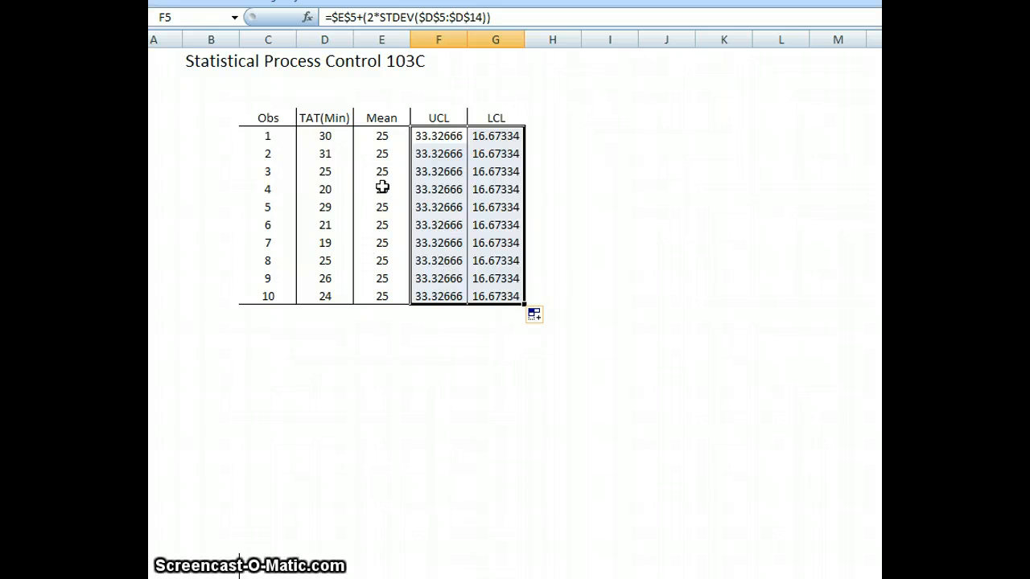
Step: Insert a 2-D line chart with markers from the table range C4:G14 and move it up beside the table
left_click_drag(269, 118, 515, 296)
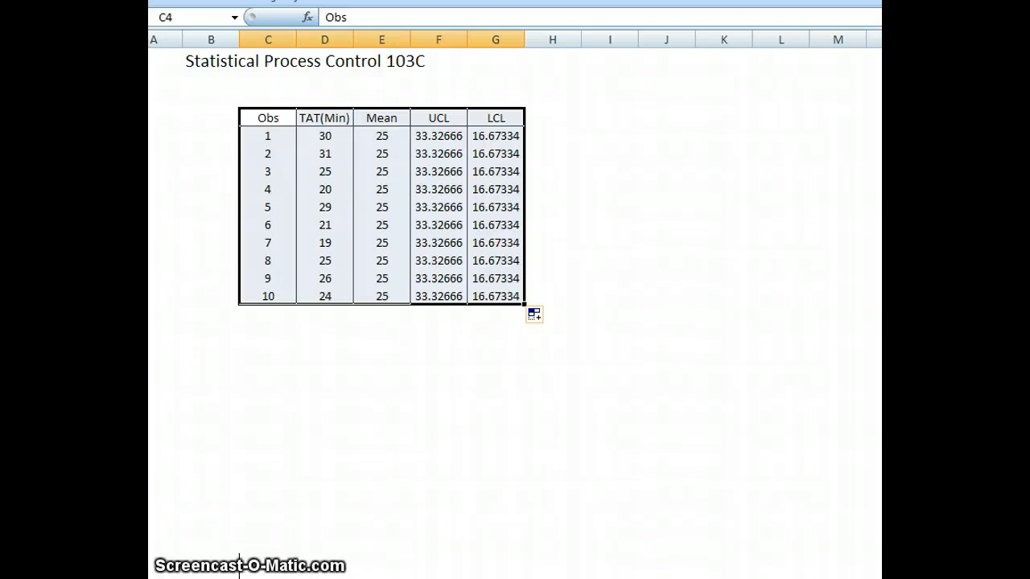
left_click(220, 2)
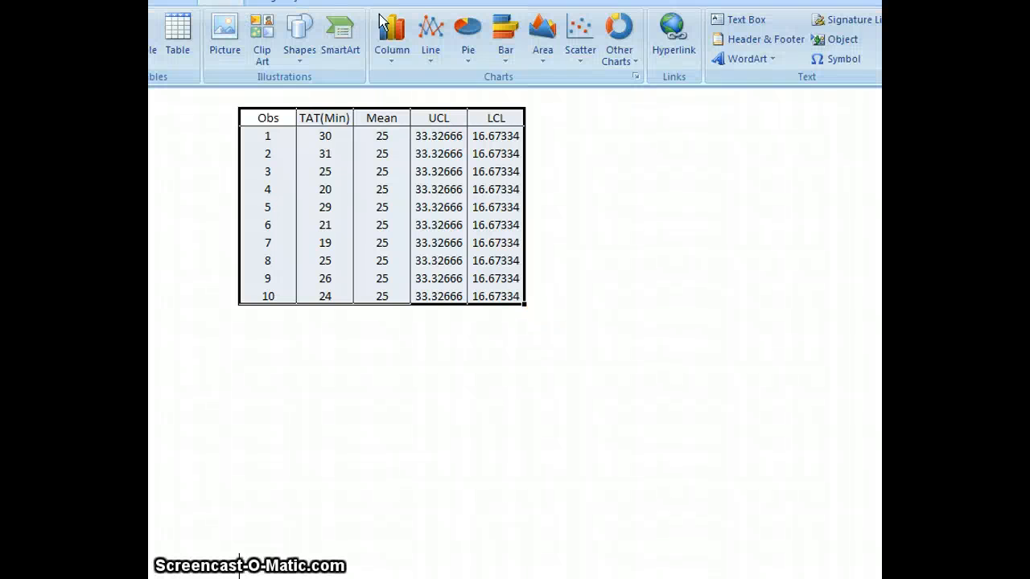
left_click(439, 35)
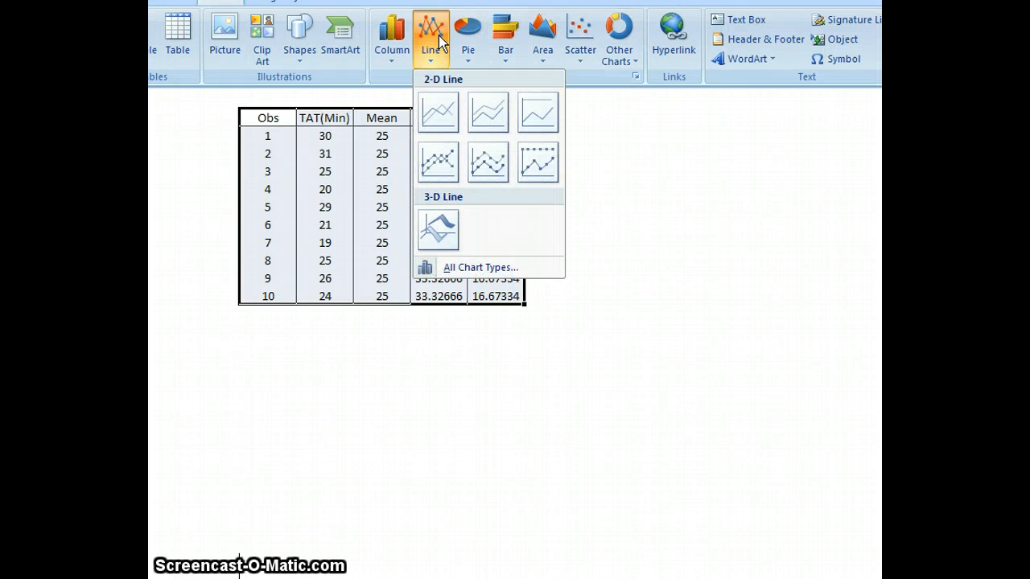
left_click(448, 169)
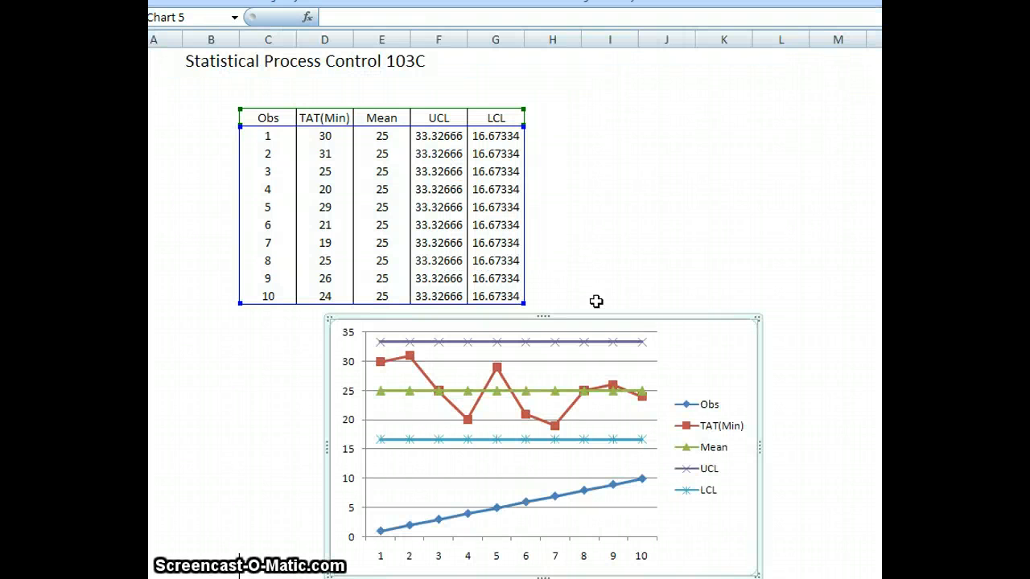
left_click_drag(598, 319, 656, 132)
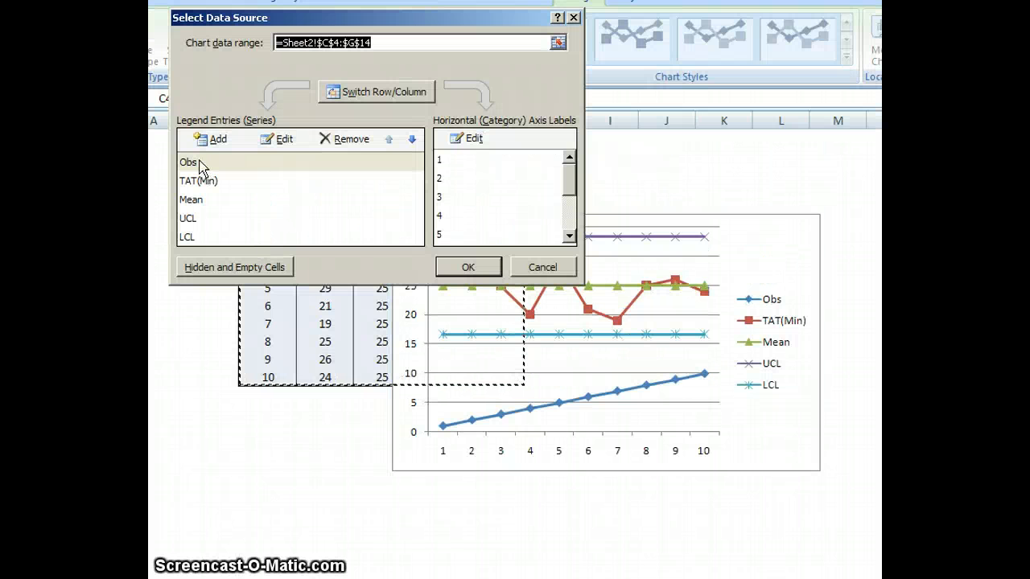
left_click(199, 162)
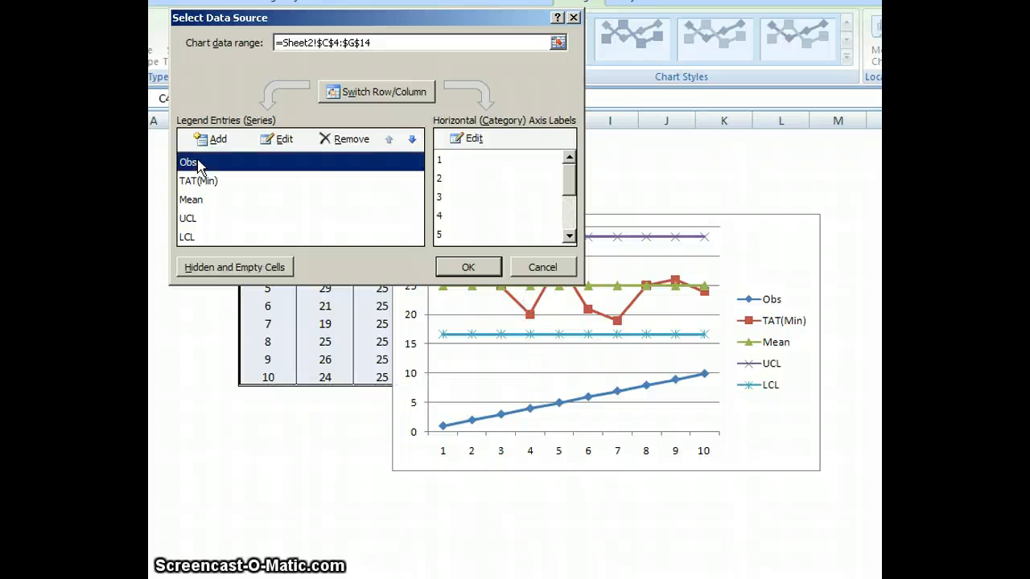
left_click(320, 138)
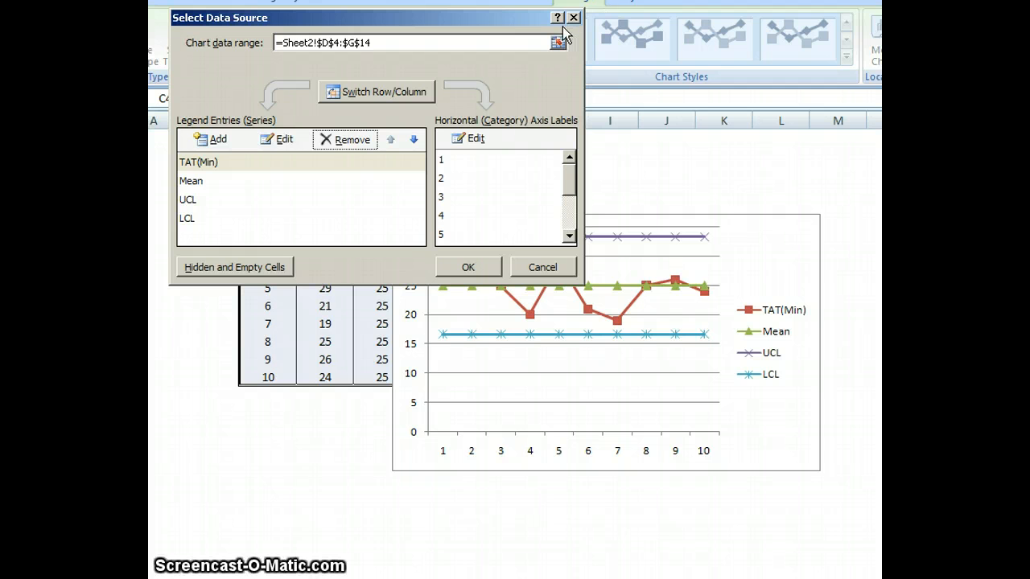
left_click_drag(518, 18, 436, 0)
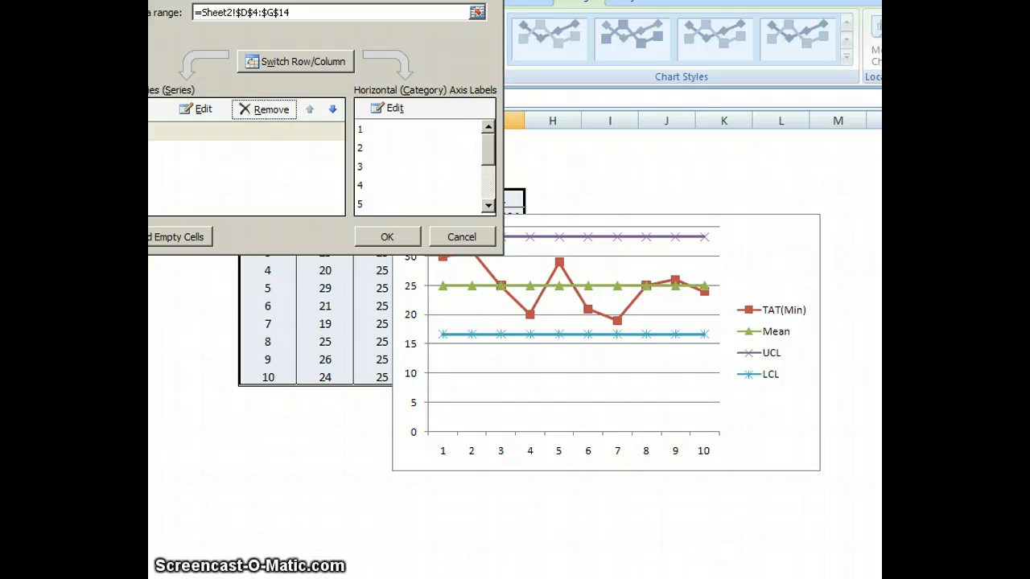
left_click(493, 0)
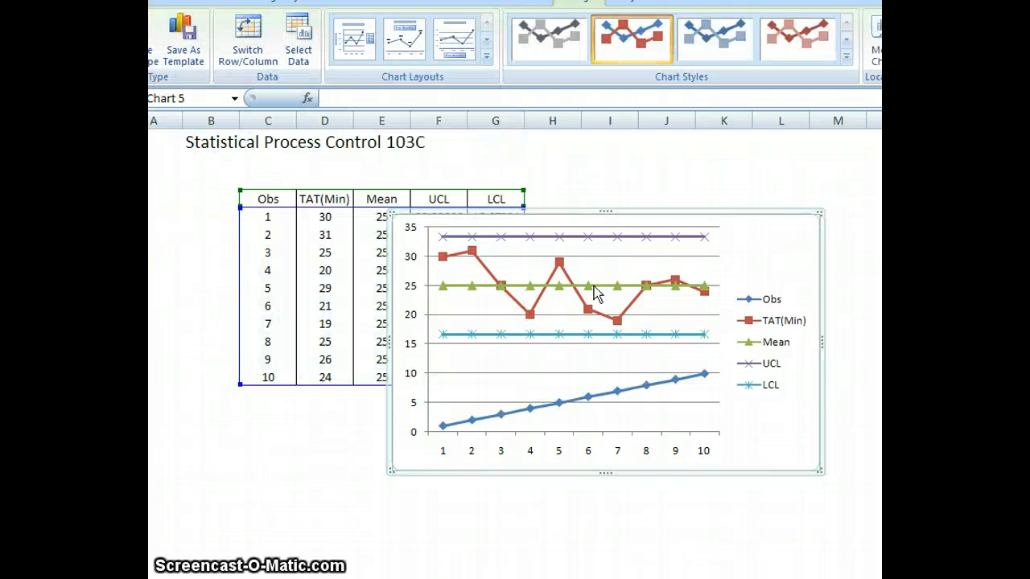
Step: Delete the Obs series line directly from the chart
left_click(553, 405)
key("Delete")
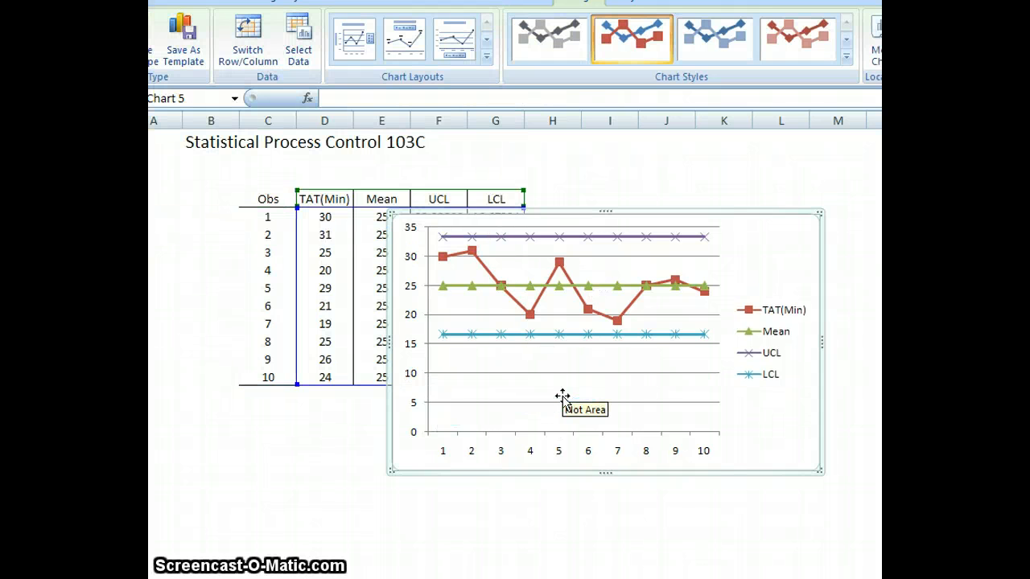
Step: Format the LCL series in the chart with marker type None
left_click(576, 336)
right_click(576, 336)
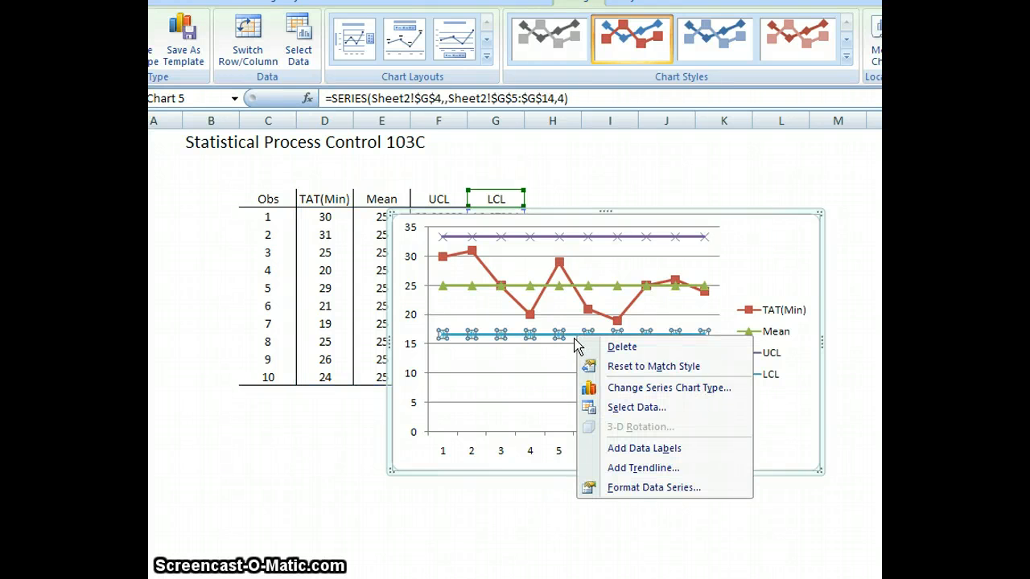
left_click(633, 488)
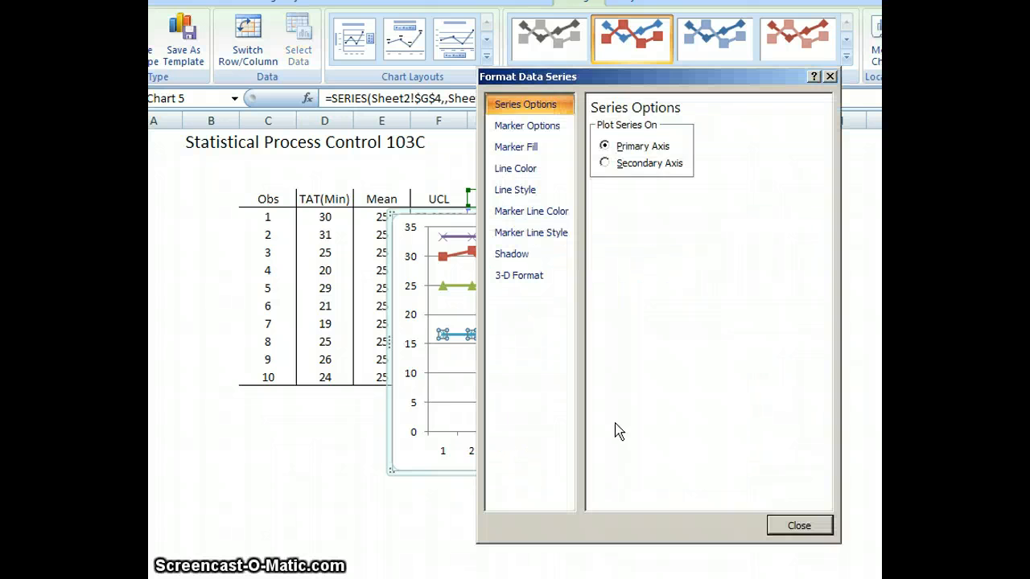
left_click(543, 126)
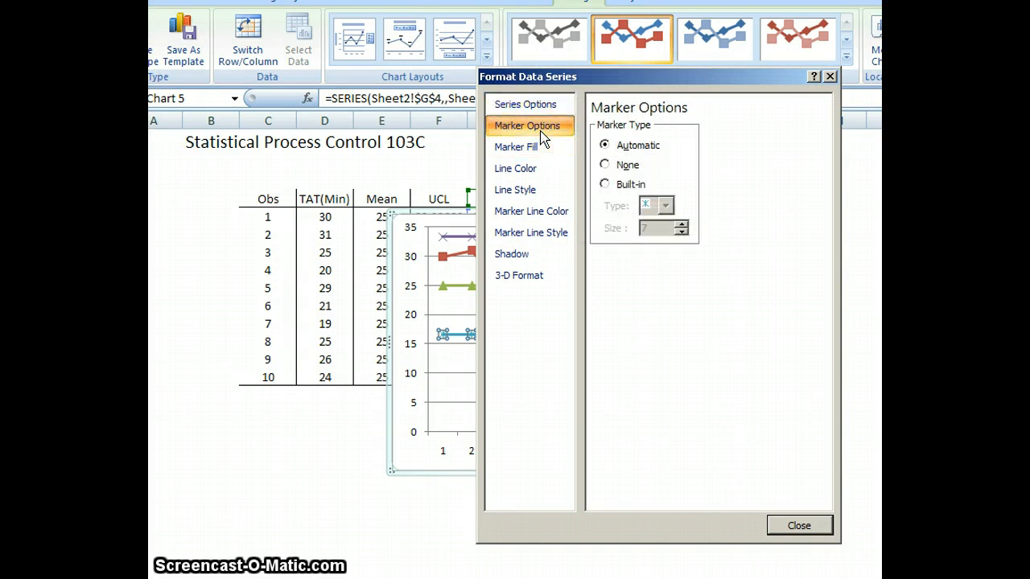
left_click(605, 165)
left_click(799, 526)
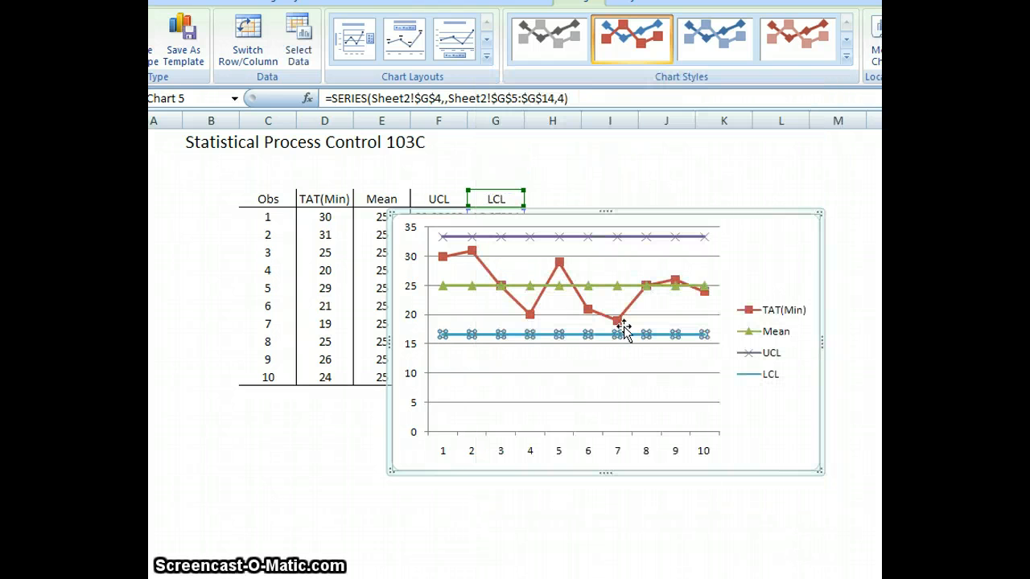
Step: Format the UCL series in the chart with marker type None
left_click(600, 237)
right_click(600, 237)
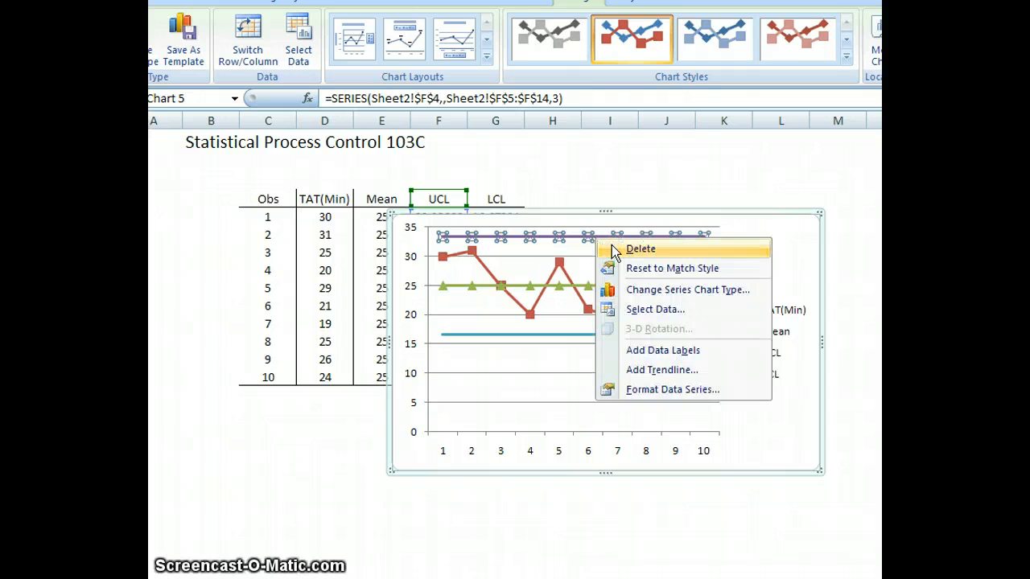
left_click(642, 390)
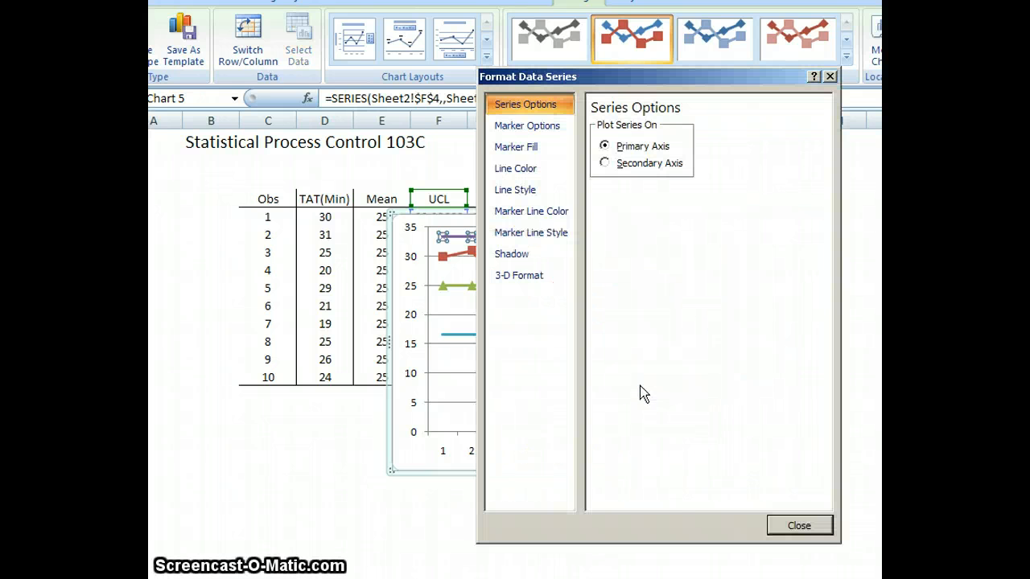
left_click(537, 128)
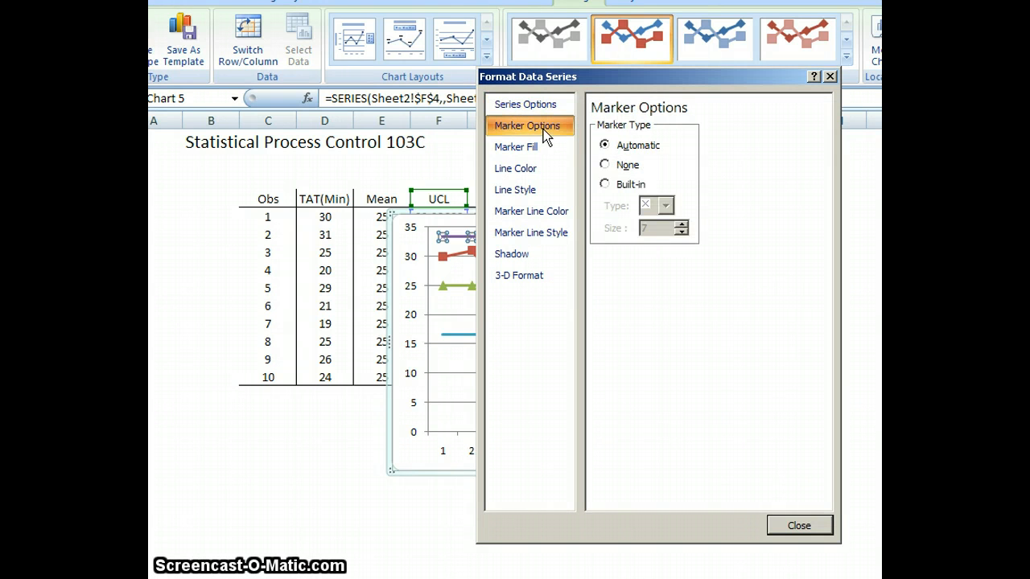
left_click(610, 165)
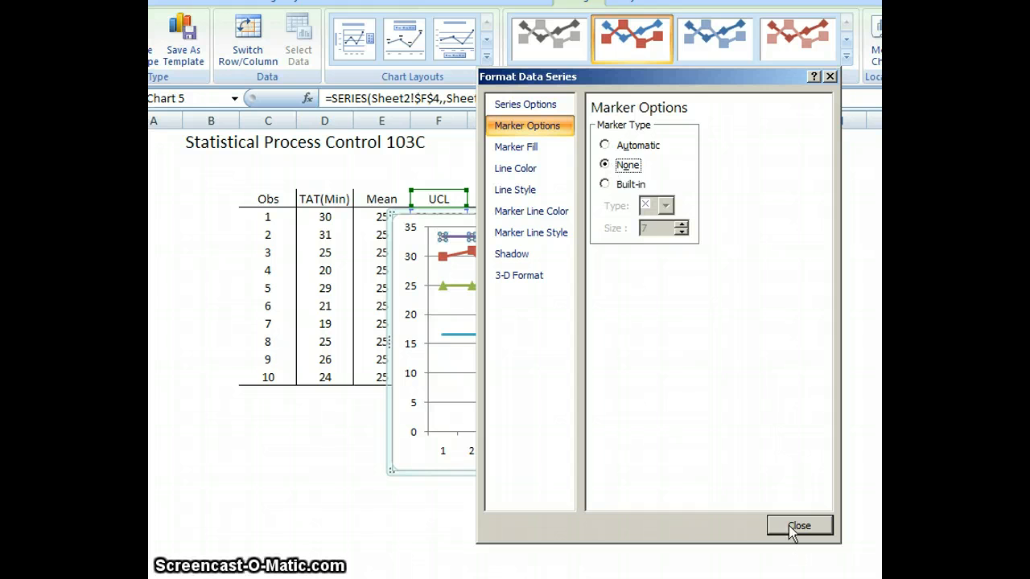
left_click(793, 526)
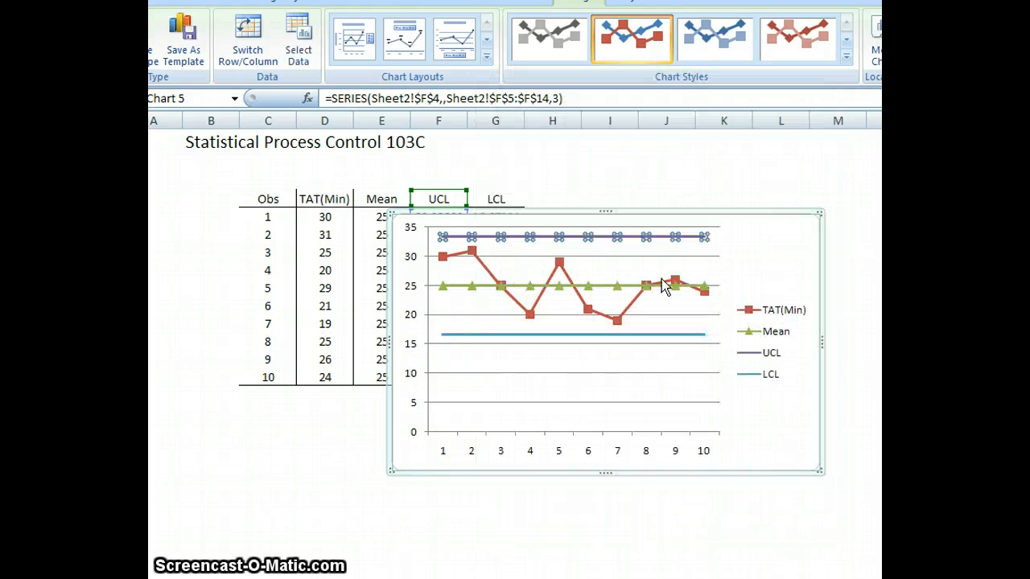
Step: Format the Mean series in the chart with marker type None
left_click(593, 290)
right_click(593, 292)
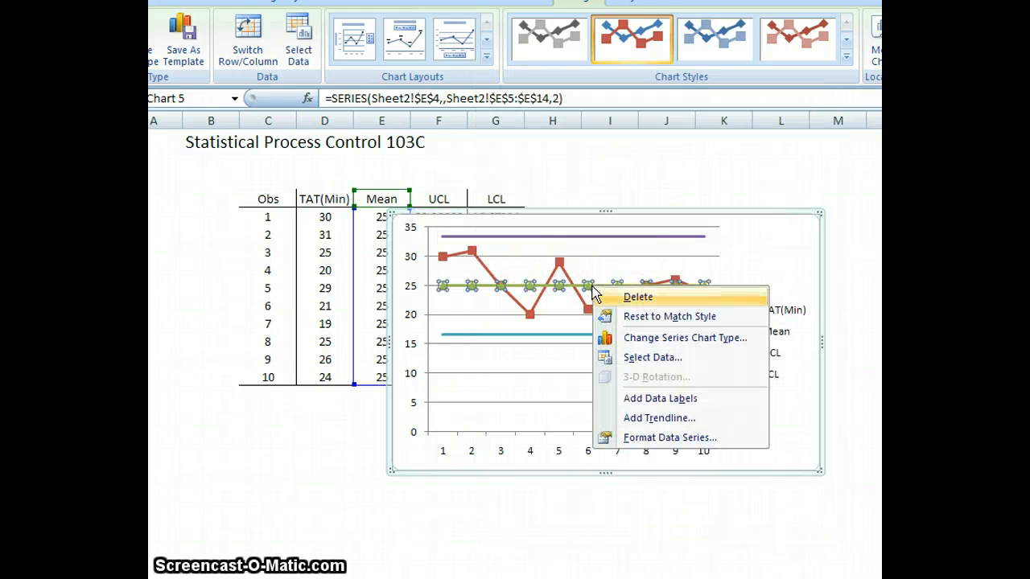
left_click(644, 436)
left_click(561, 127)
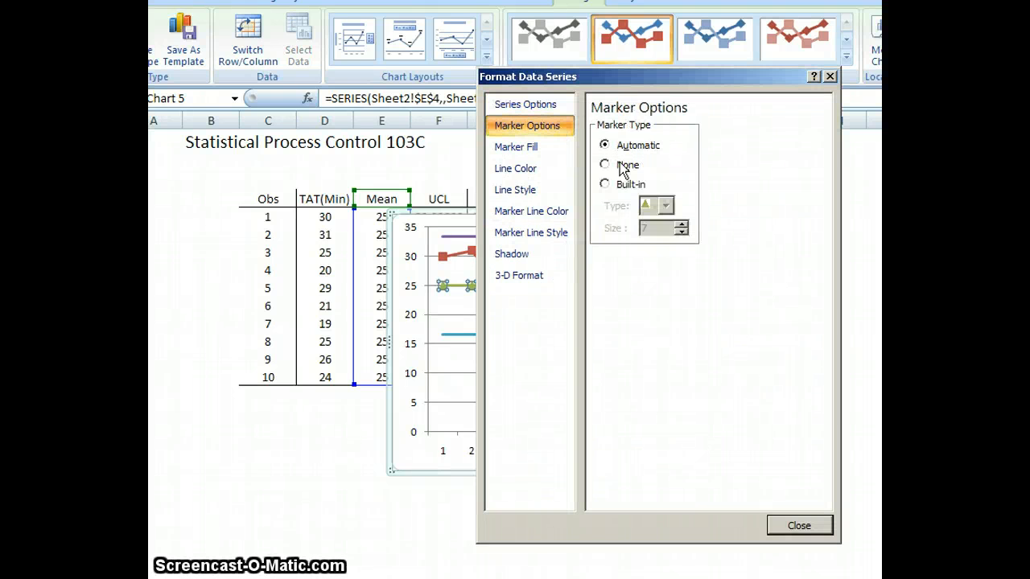
left_click(605, 165)
left_click(812, 527)
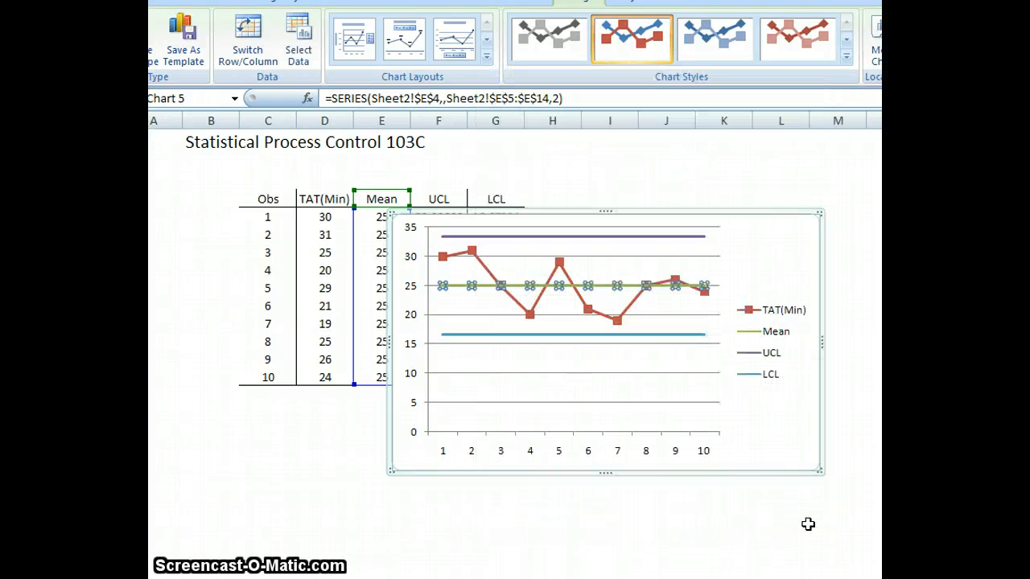
Step: Delete the horizontal gridlines from the chart's plot area
left_click(593, 375)
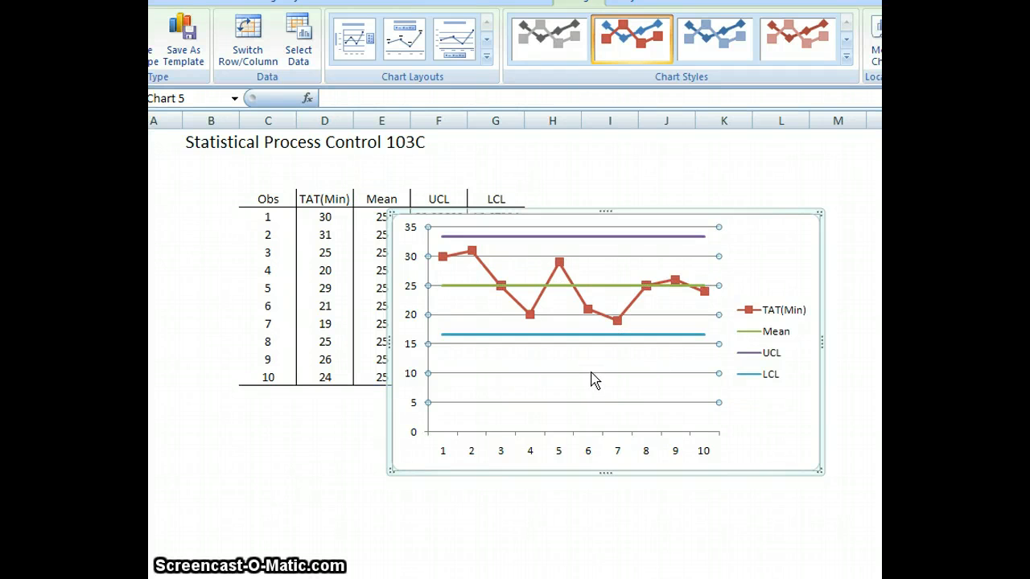
key("Delete")
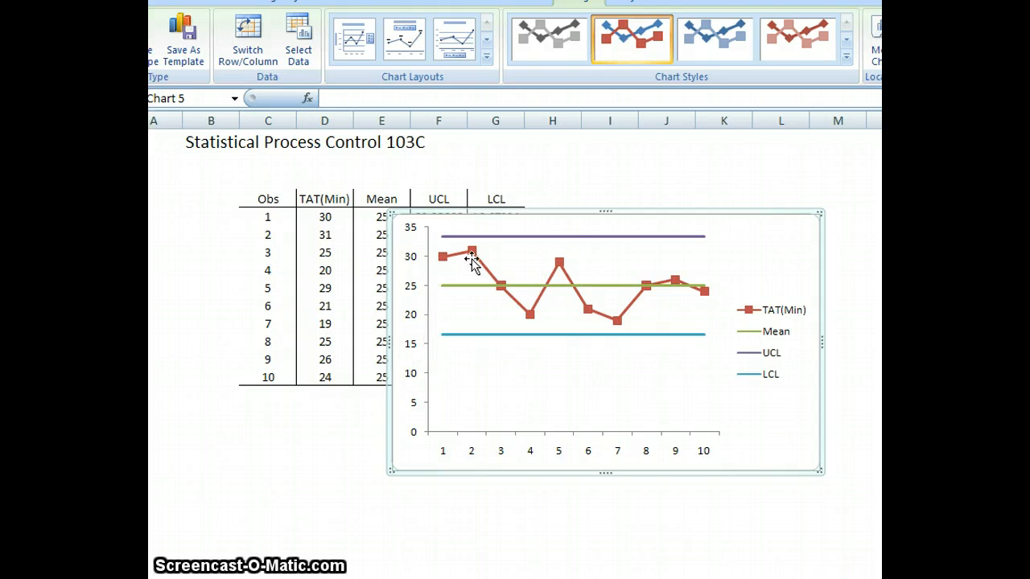
Step: Fix the vertical axis minimum at 10 and move the chart down to uncover the upper rows of the table
left_click(426, 344)
right_click(426, 342)
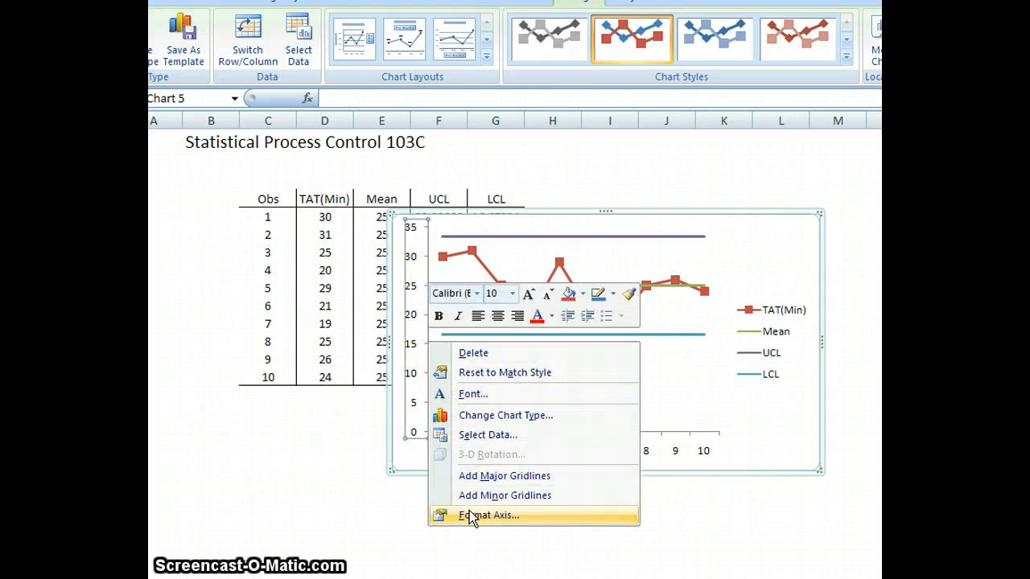
left_click(472, 516)
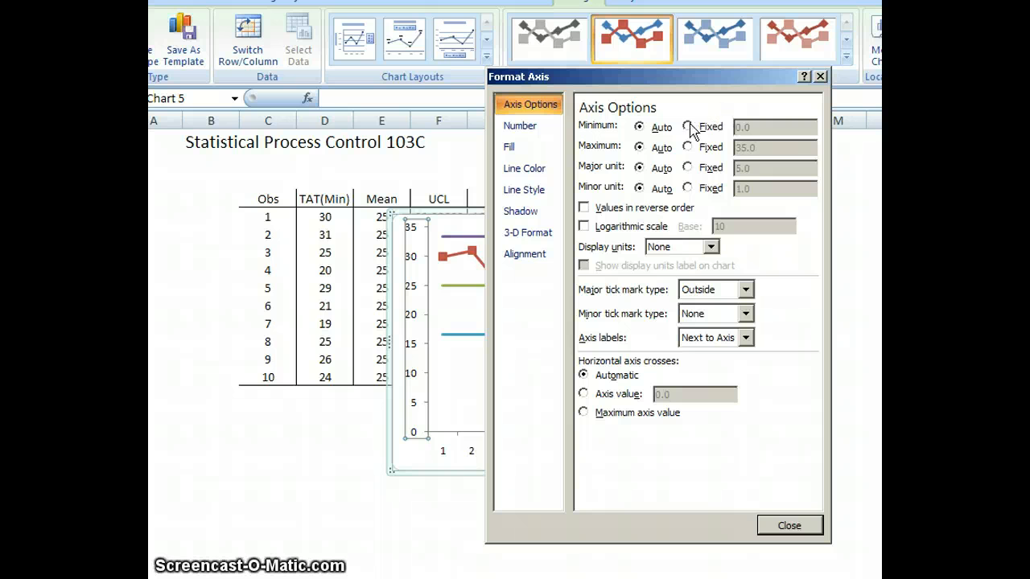
left_click(689, 127)
left_click(750, 126)
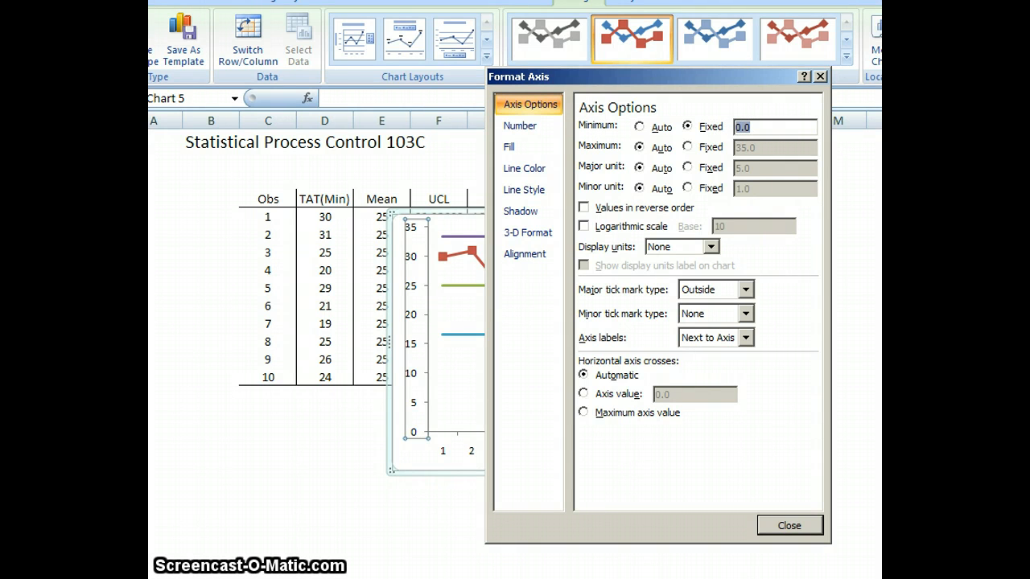
type("10")
left_click(789, 526)
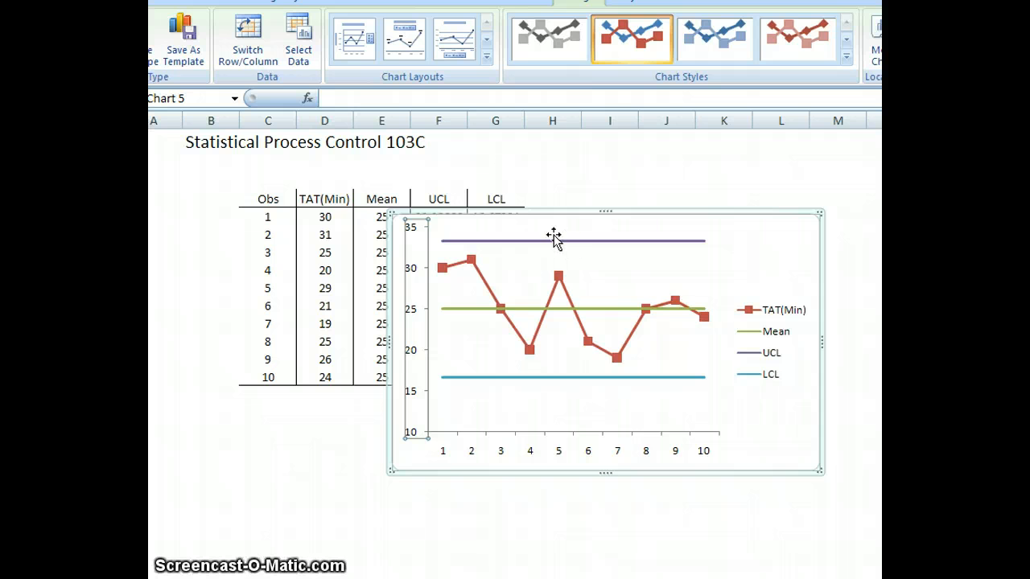
left_click_drag(556, 212, 586, 302)
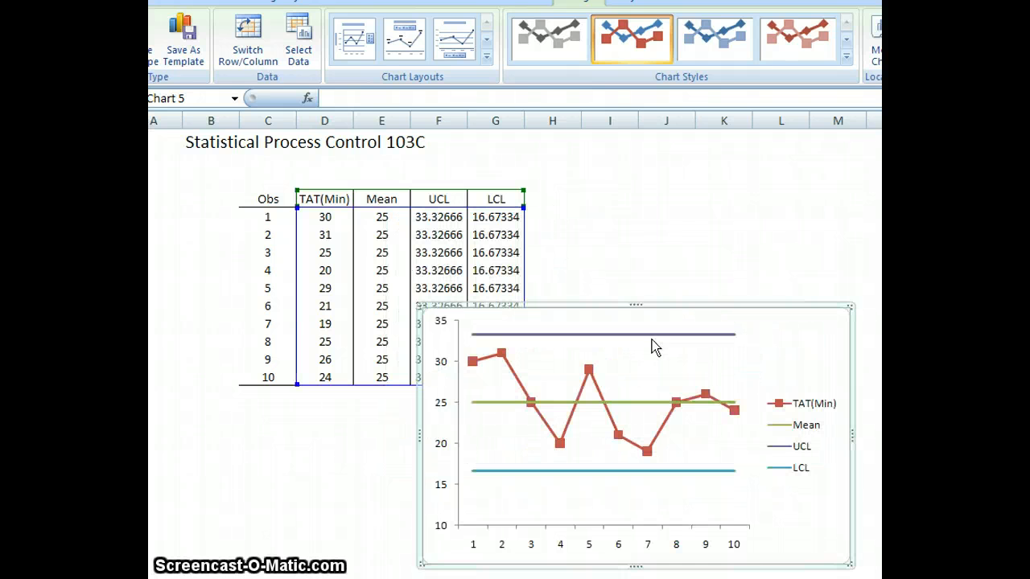